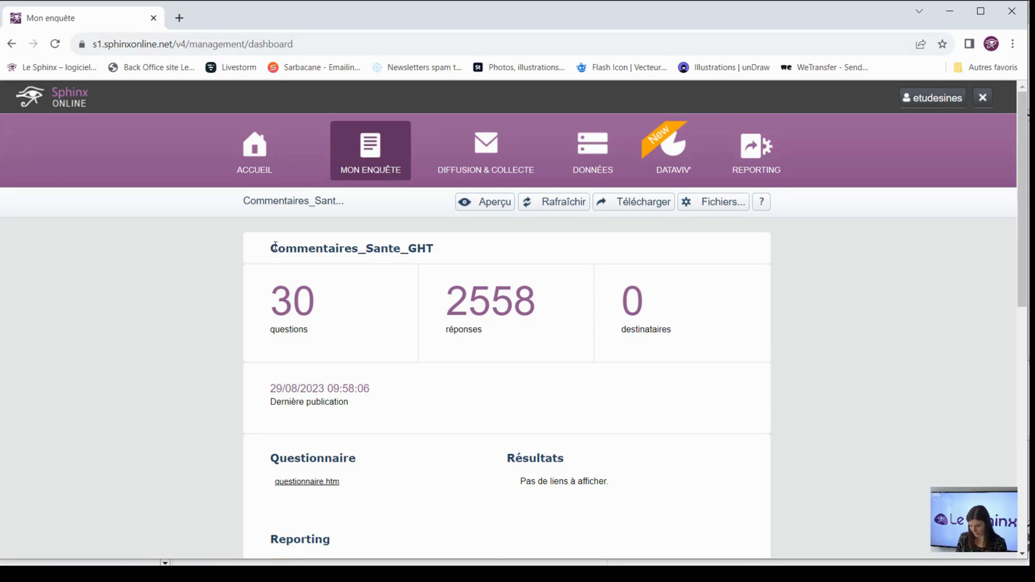
- Open the DATAVIV' analysis area of the Commentaires_Sante_GHT survey and start a new view
{"action": "left_click_drag", "start_coordinate": [269, 247], "coordinate": [447, 254]}
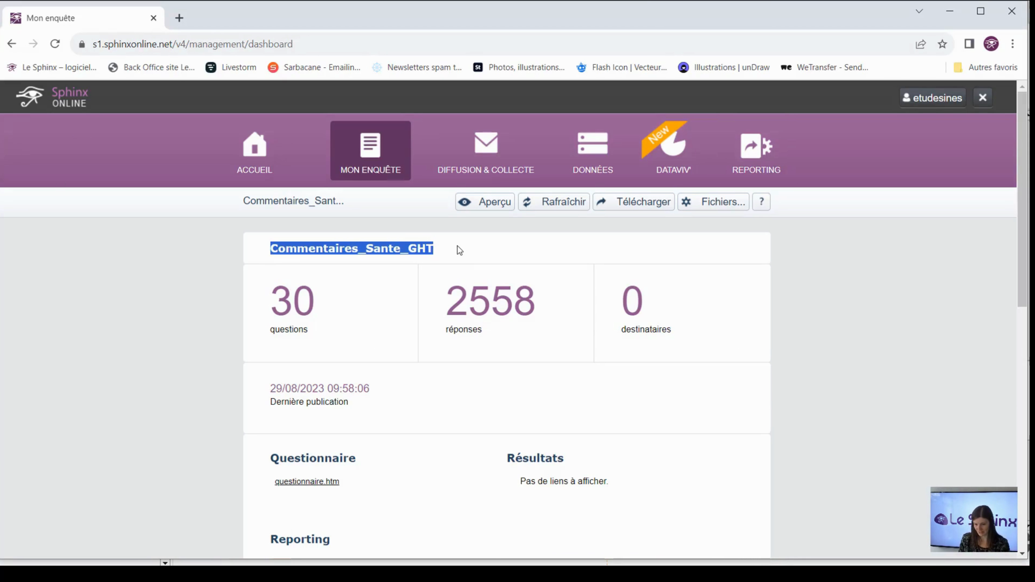
{"action": "left_click", "coordinate": [440, 257]}
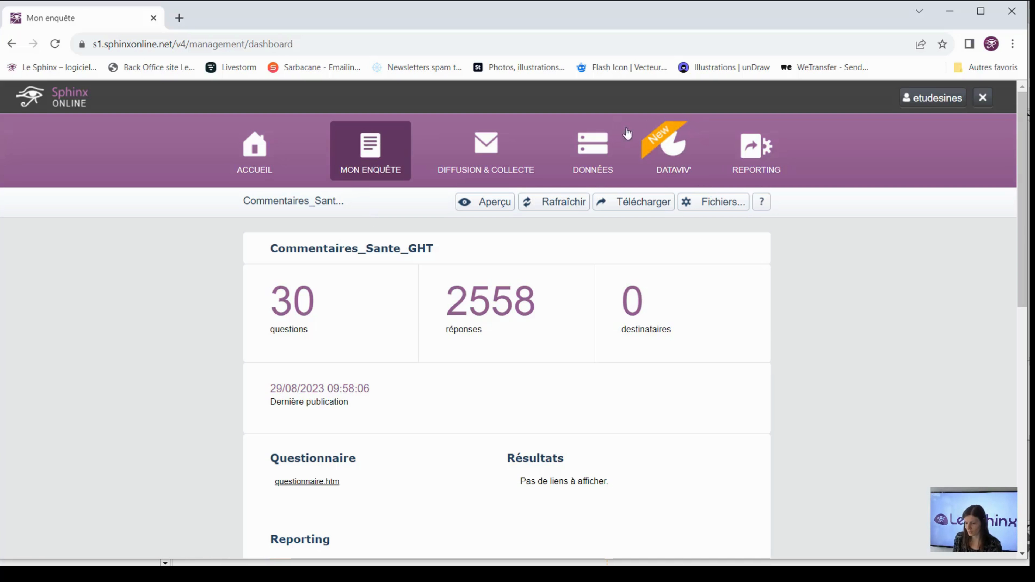
{"action": "left_click", "coordinate": [673, 163]}
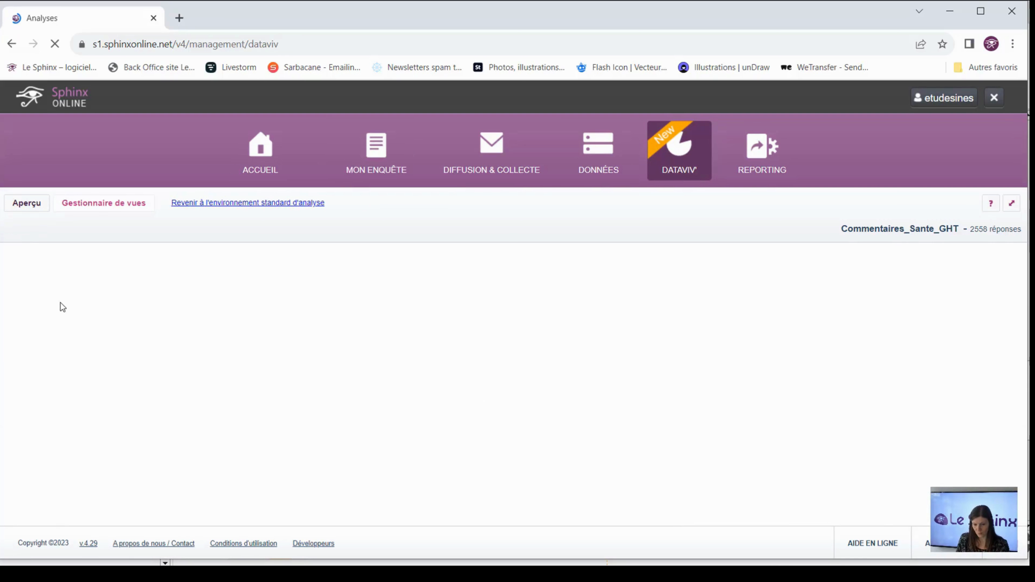
{"action": "left_click", "coordinate": [94, 275]}
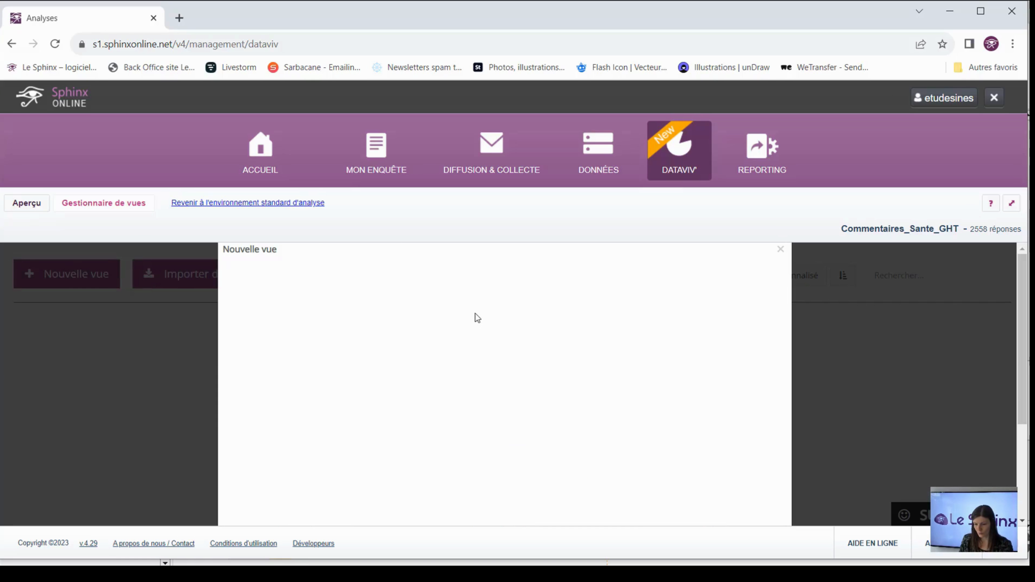
{"action": "type", "text": "c"}
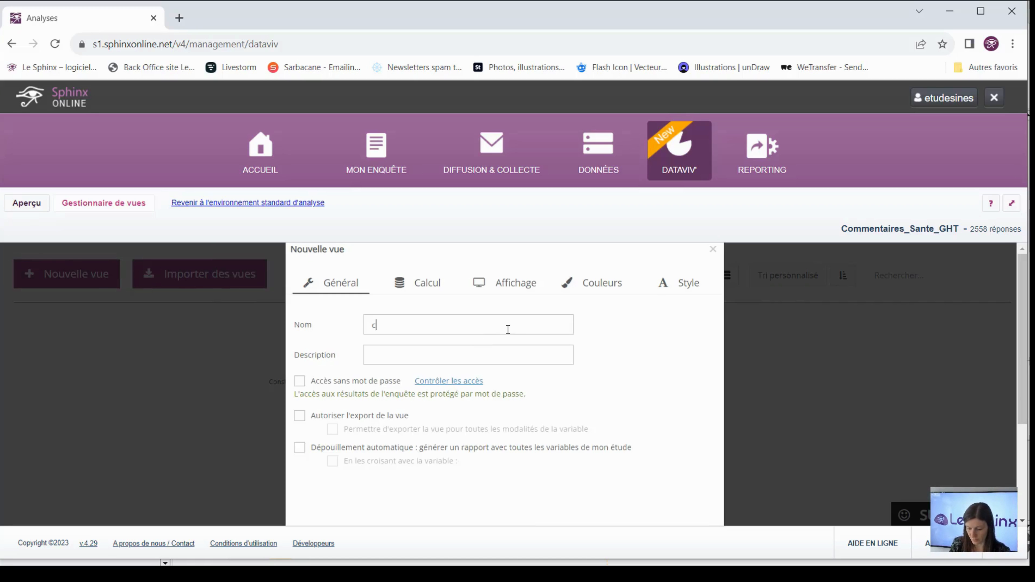
{"action": "type", "text": "ODIFICATION N"}
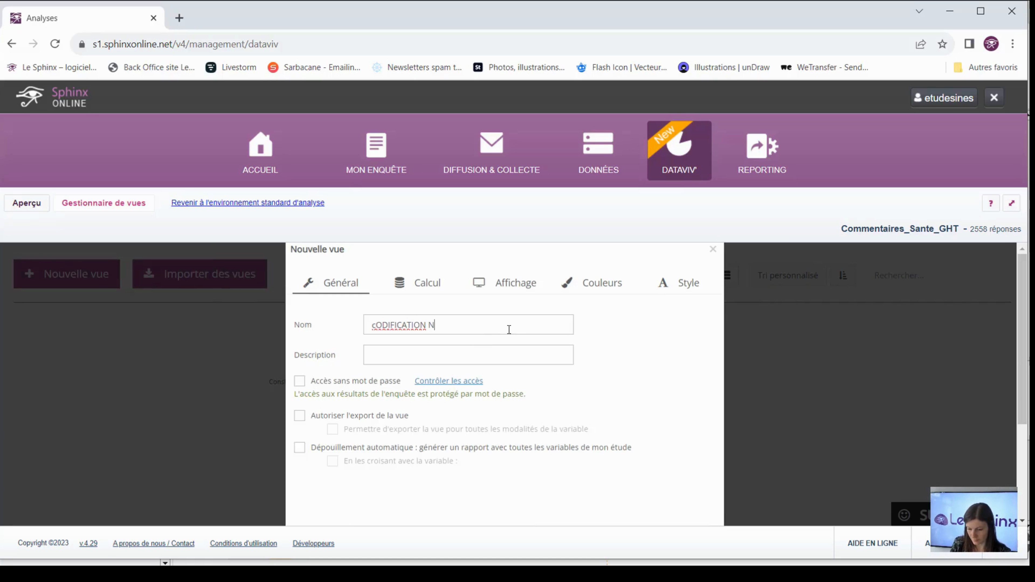
{"action": "key", "text": "BackSpace"}
{"action": "key", "text": "BackSpace"}
{"action": "key", "text": "BackSpace"}
{"action": "key", "text": "BackSpace"}
{"action": "key", "text": "BackSpace"}
{"action": "key", "text": "BackSpace"}
{"action": "key", "text": "BackSpace"}
{"action": "key", "text": "BackSpace"}
{"action": "key", "text": "BackSpace"}
{"action": "key", "text": "BackSpace"}
{"action": "key", "text": "BackSpace"}
{"action": "key", "text": "BackSpace"}
{"action": "key", "text": "BackSpace"}
{"action": "key", "text": "BackSpace"}
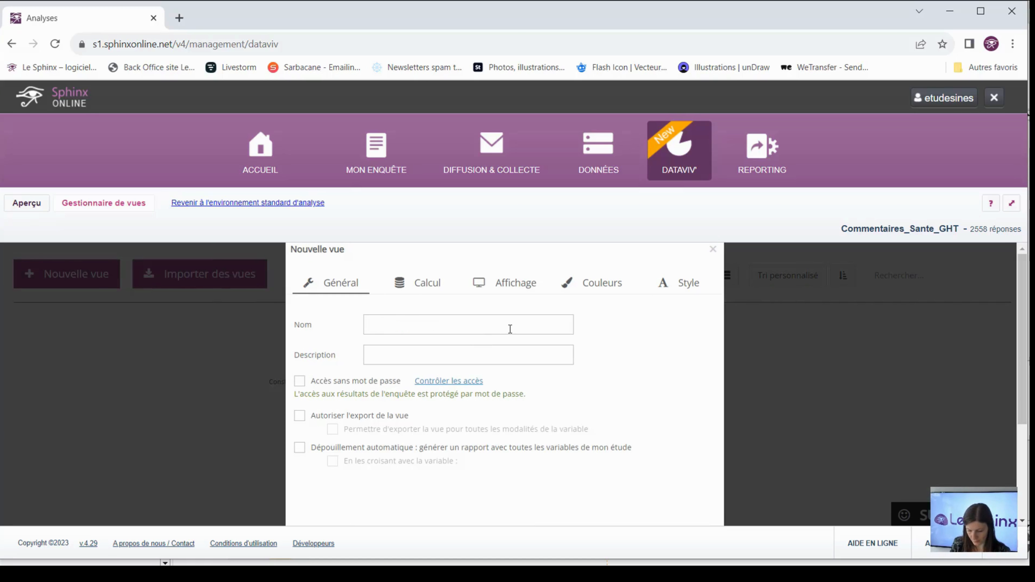
- Name the new view "Codification manuelle" and create it with the other settings left at their defaults
{"action": "type", "text": "Codification "}
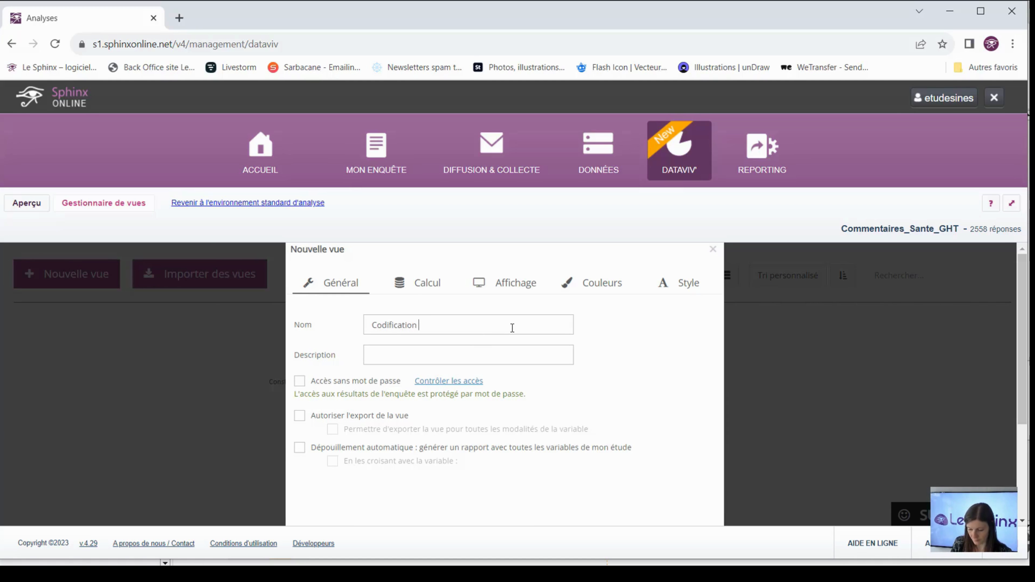
{"action": "type", "text": "man"}
{"action": "key", "text": "BackSpace"}
{"action": "type", "text": "anuelle"}
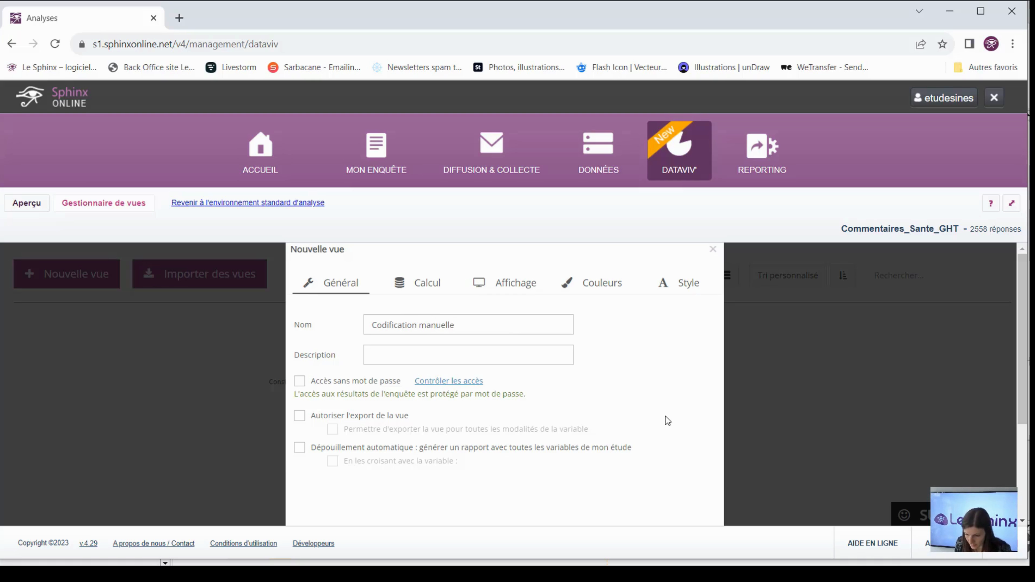
{"action": "scroll", "coordinate": [666, 415], "scroll_direction": "down", "scroll_amount": 5}
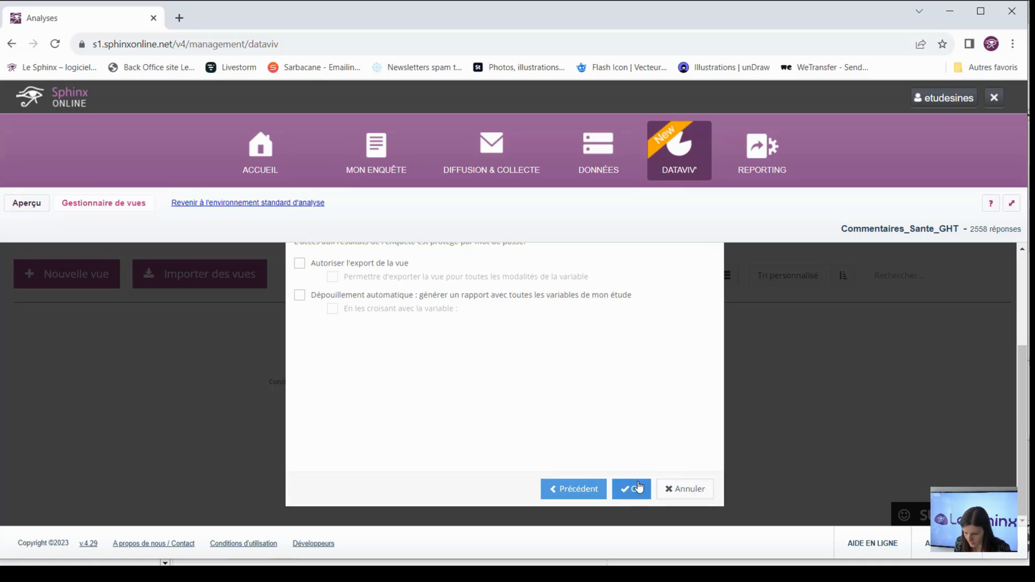
{"action": "left_click", "coordinate": [631, 489]}
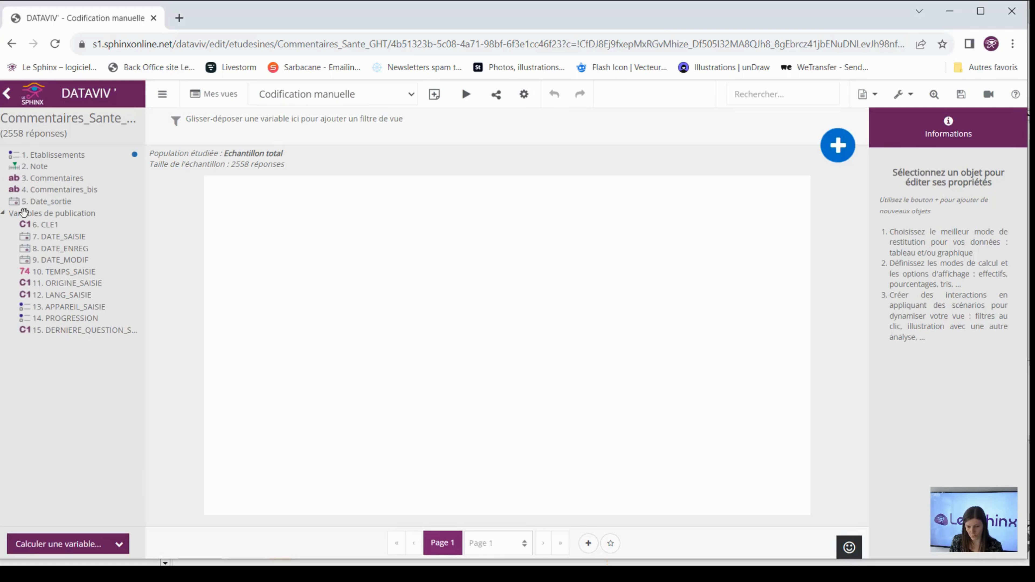
- Collapse the publication variables and add a textual analysis of type Codification manuelle on the variable "3. Commentaires"
{"action": "left_click", "coordinate": [3, 214]}
{"action": "left_click", "coordinate": [839, 160]}
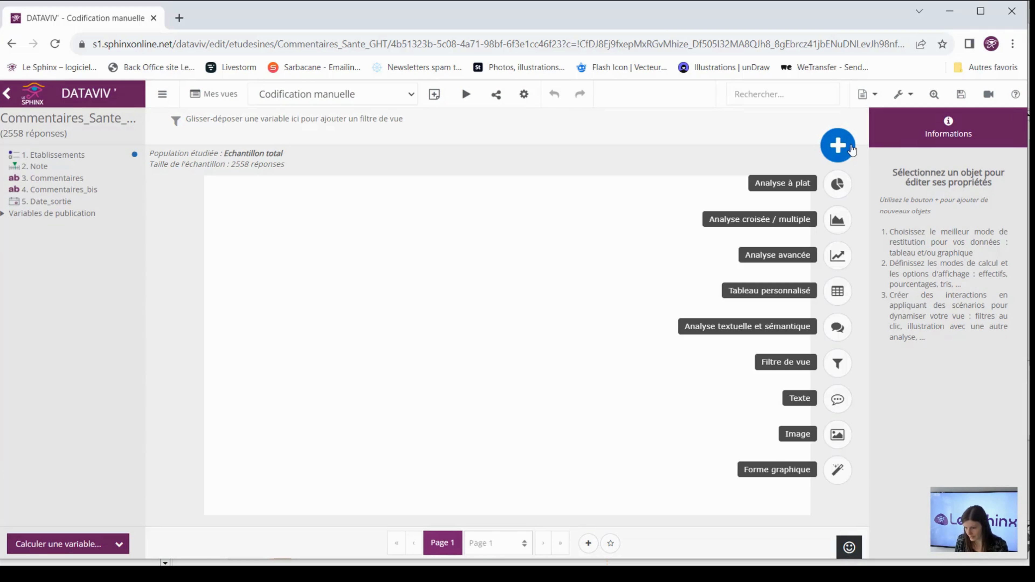
{"action": "left_click", "coordinate": [837, 328]}
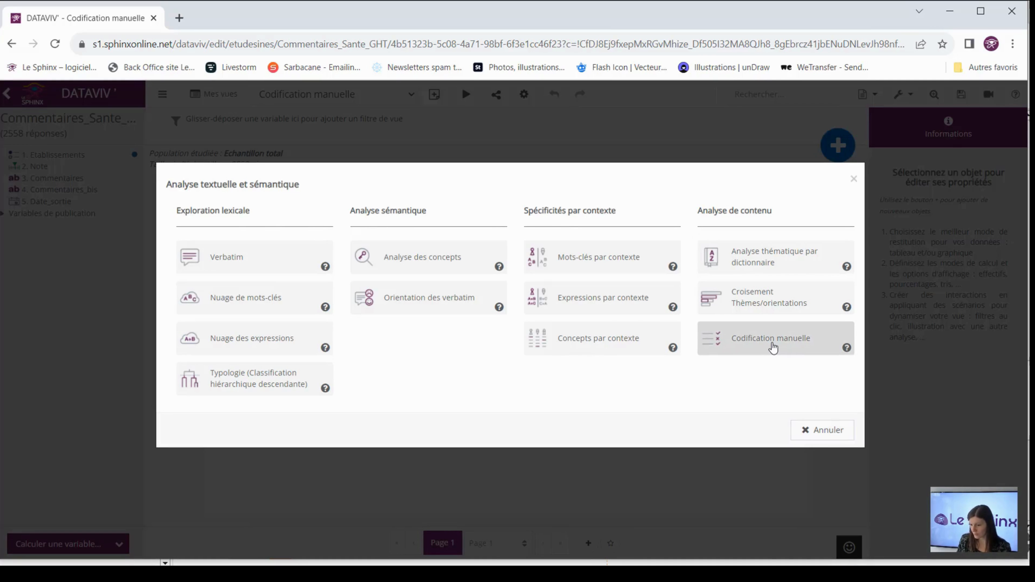
{"action": "left_click", "coordinate": [770, 351]}
{"action": "left_click", "coordinate": [412, 272]}
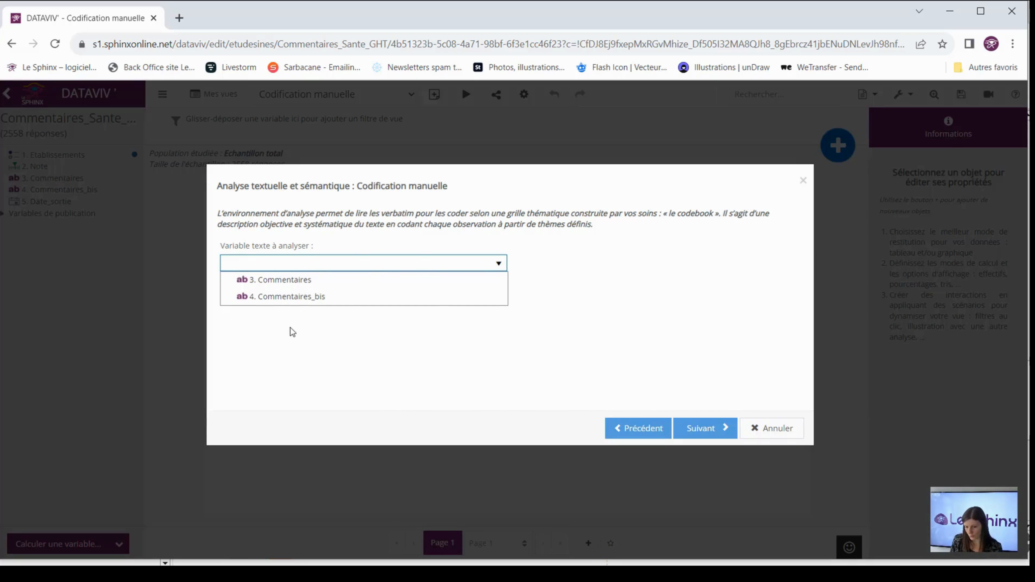
{"action": "left_click", "coordinate": [284, 279]}
{"action": "left_click", "coordinate": [708, 429]}
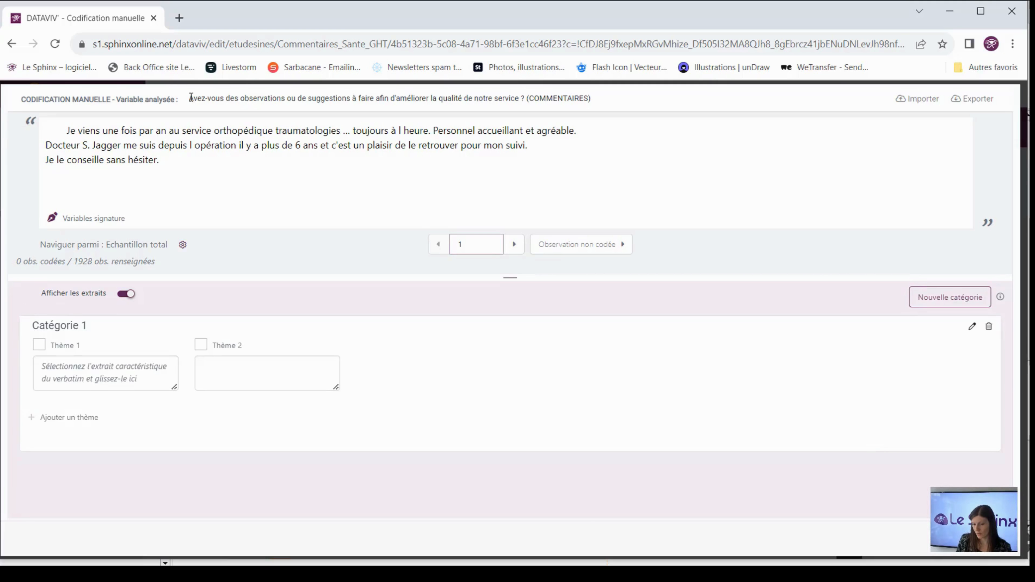
- Examine the analysed question's wording and browse to the second comment and back to the first
{"action": "left_click_drag", "start_coordinate": [189, 98], "coordinate": [611, 106]}
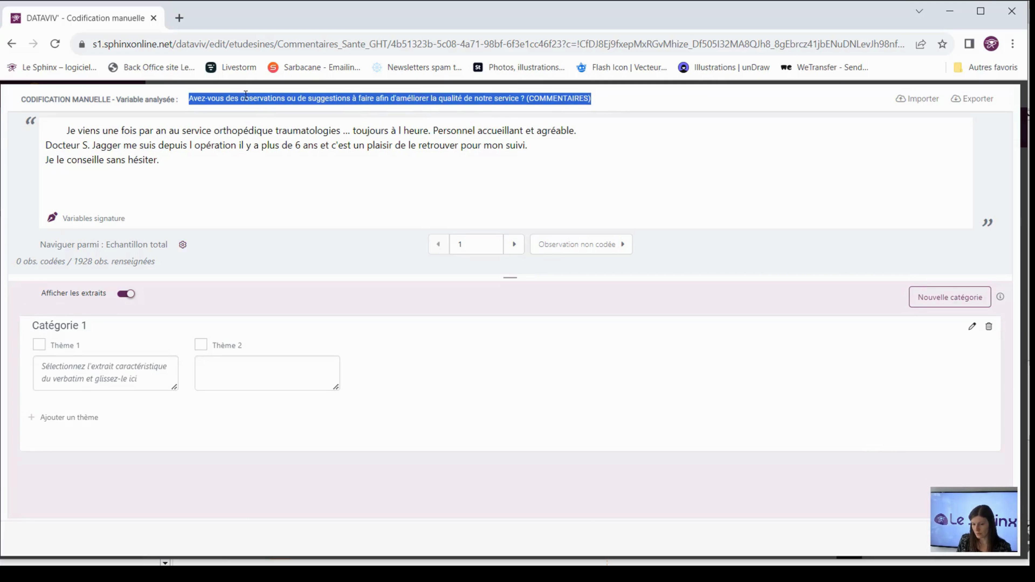
{"action": "left_click", "coordinate": [579, 121]}
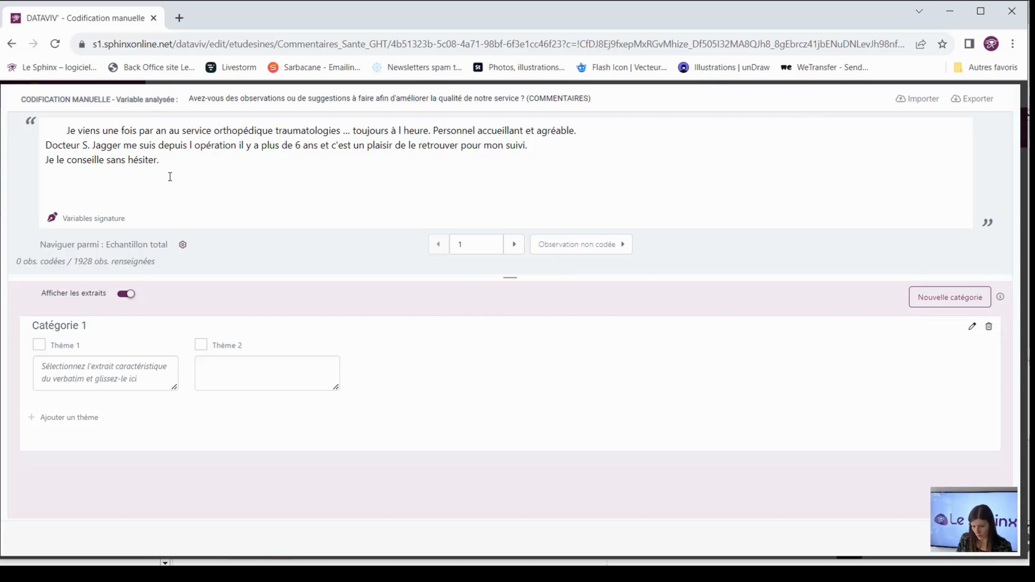
{"action": "left_click", "coordinate": [514, 245]}
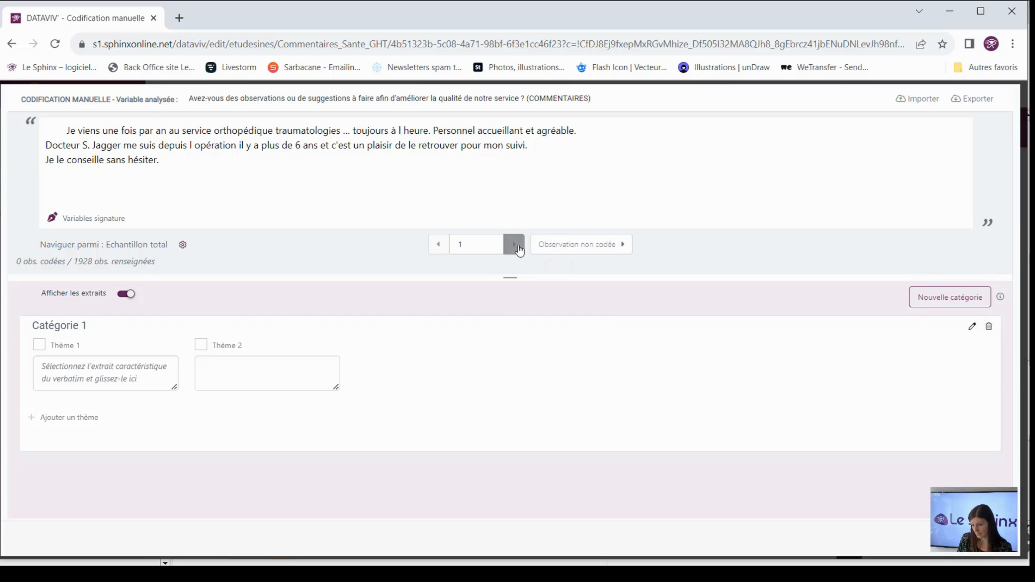
{"action": "left_click", "coordinate": [514, 244]}
{"action": "left_click", "coordinate": [439, 245]}
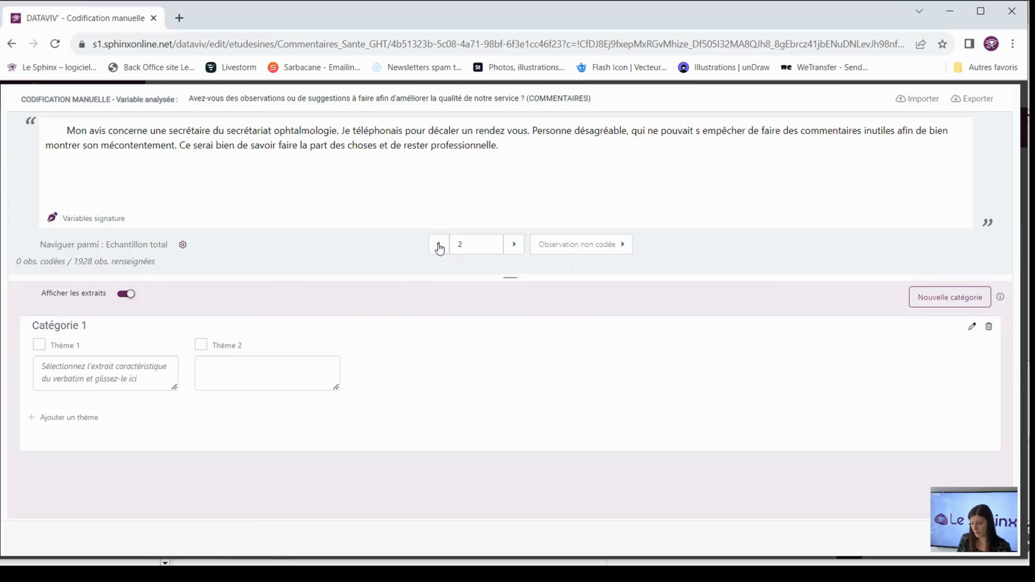
{"action": "left_click", "coordinate": [439, 245]}
{"action": "double_click", "coordinate": [451, 252]}
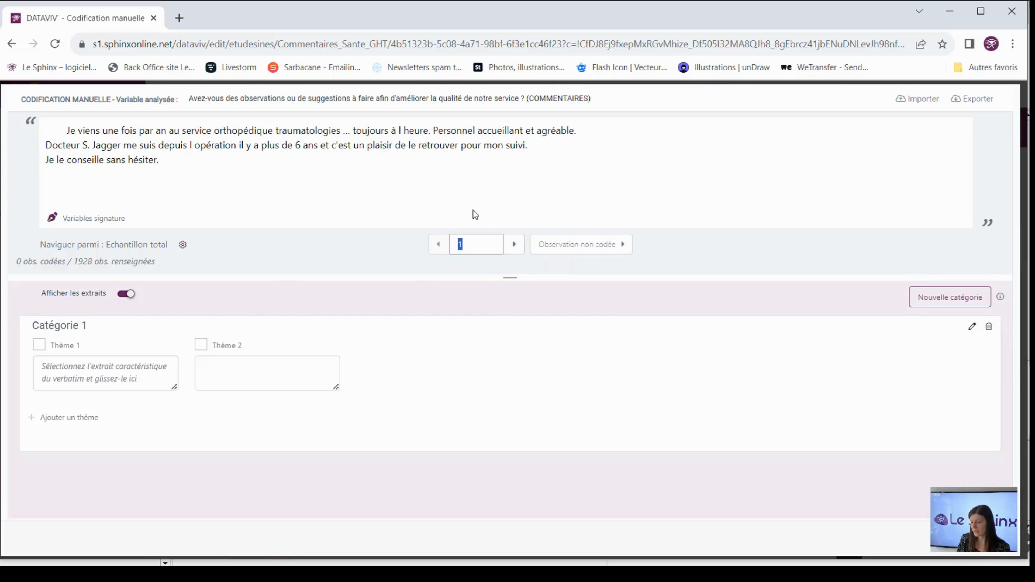
{"action": "left_click", "coordinate": [473, 246]}
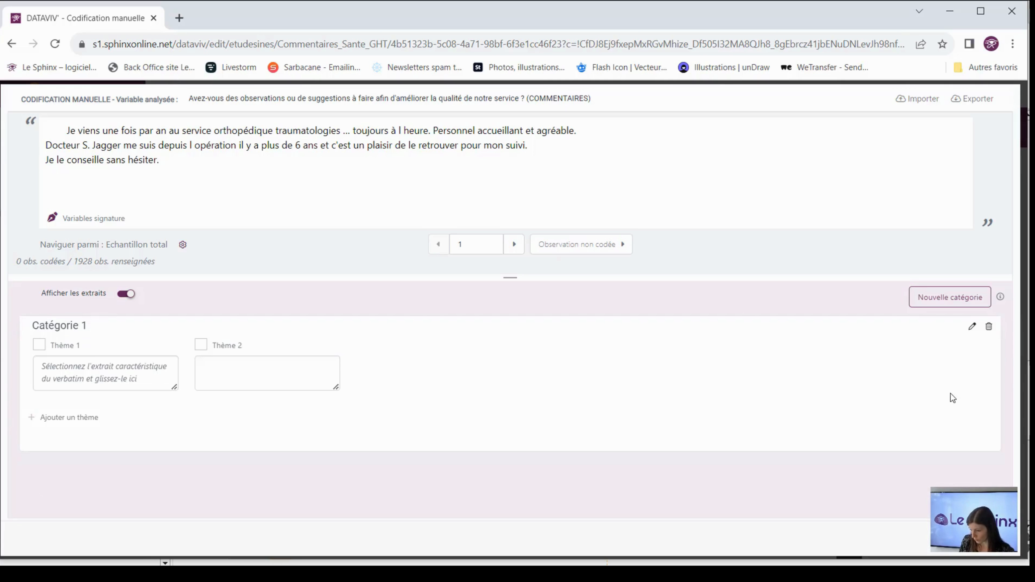
- Rename the existing category "Gestion des patients" and its two themes "Accueil" and "Temps d'attente", and validate the changes
{"action": "left_click", "coordinate": [972, 329]}
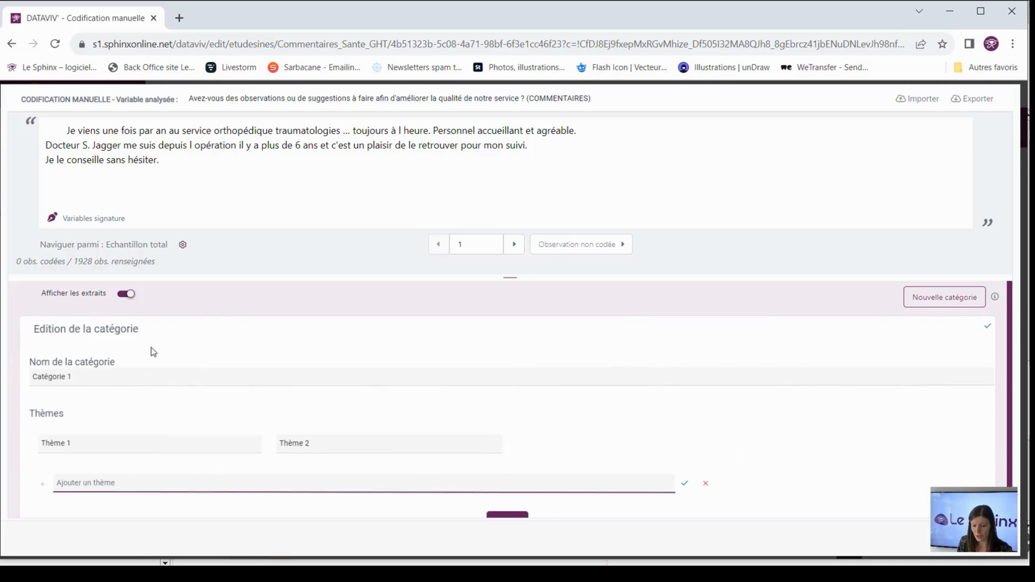
{"action": "triple_click", "coordinate": [131, 379]}
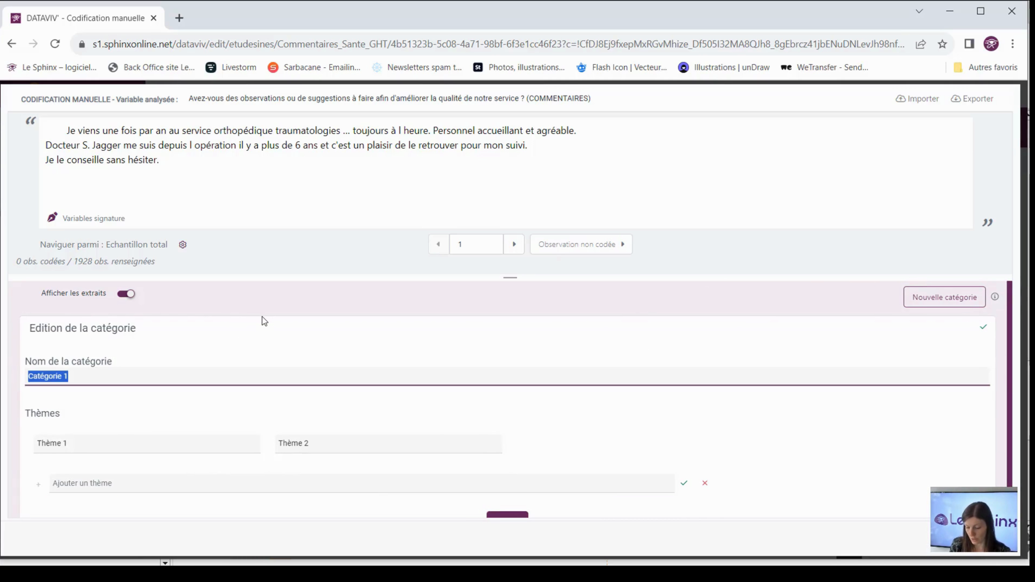
{"action": "type", "text": "Gestion des patients"}
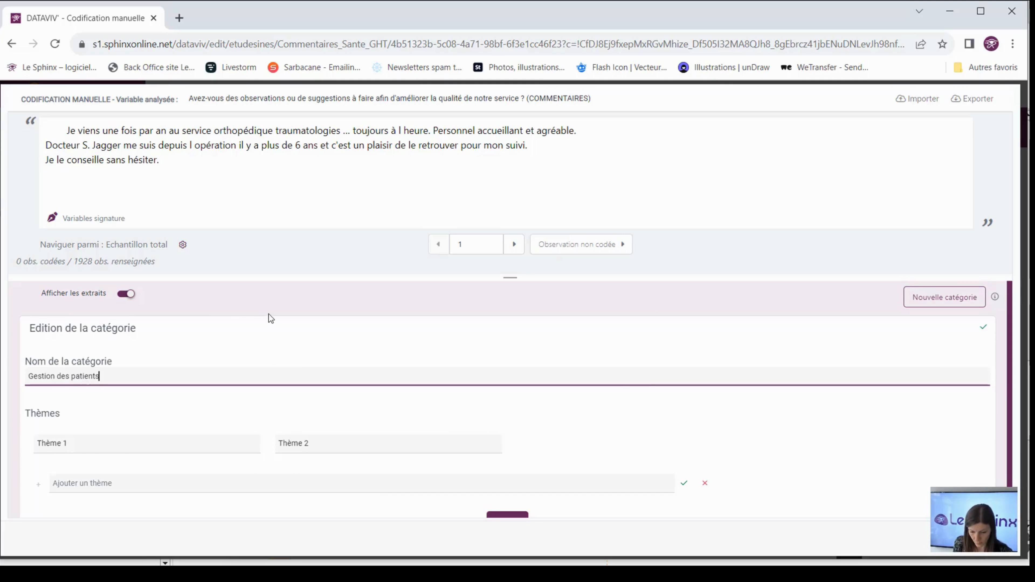
{"action": "left_click_drag", "start_coordinate": [116, 442], "coordinate": [27, 441]}
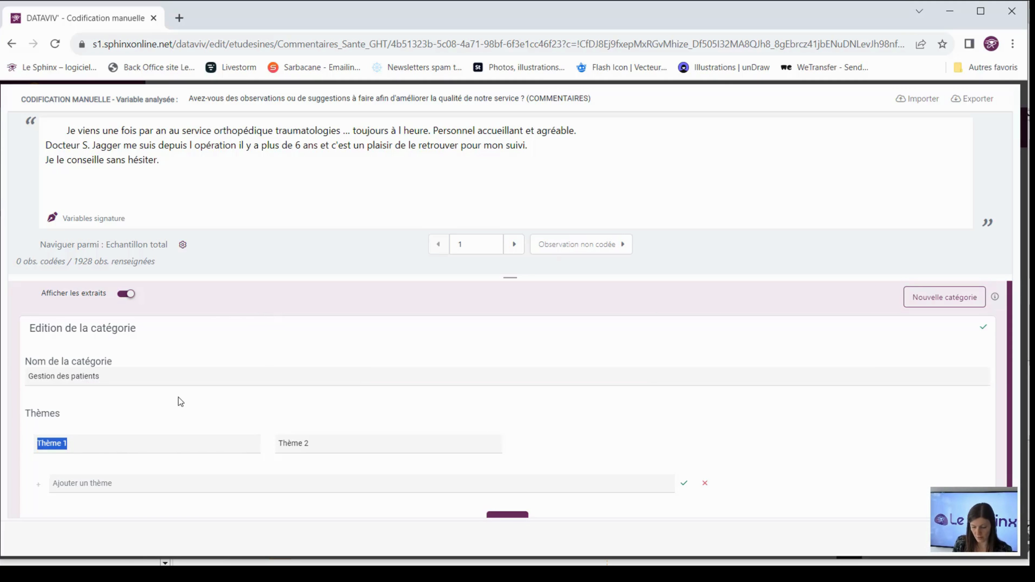
{"action": "type", "text": "Accueil"}
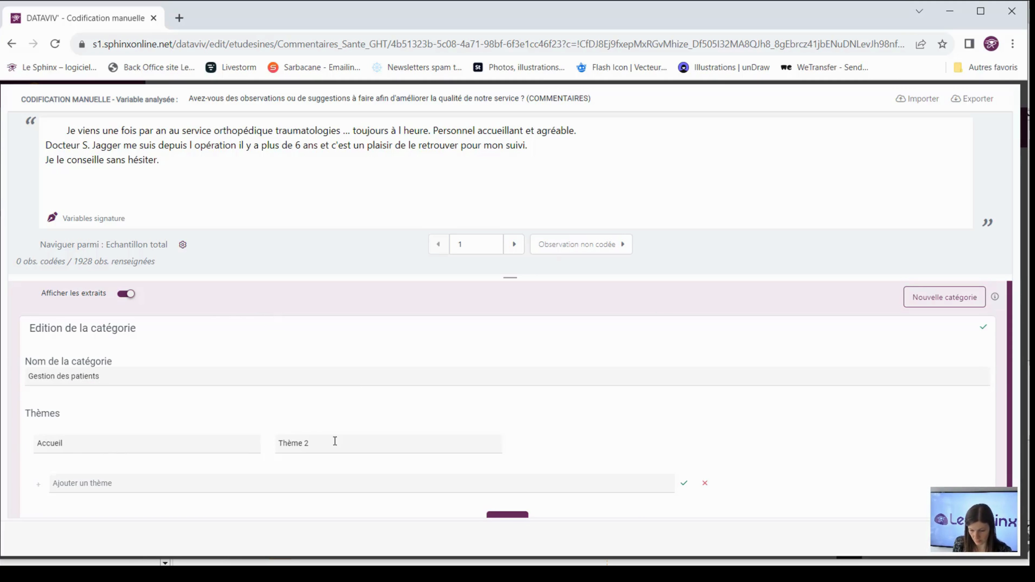
{"action": "left_click_drag", "start_coordinate": [336, 441], "coordinate": [277, 444]}
{"action": "type", "text": "Te"}
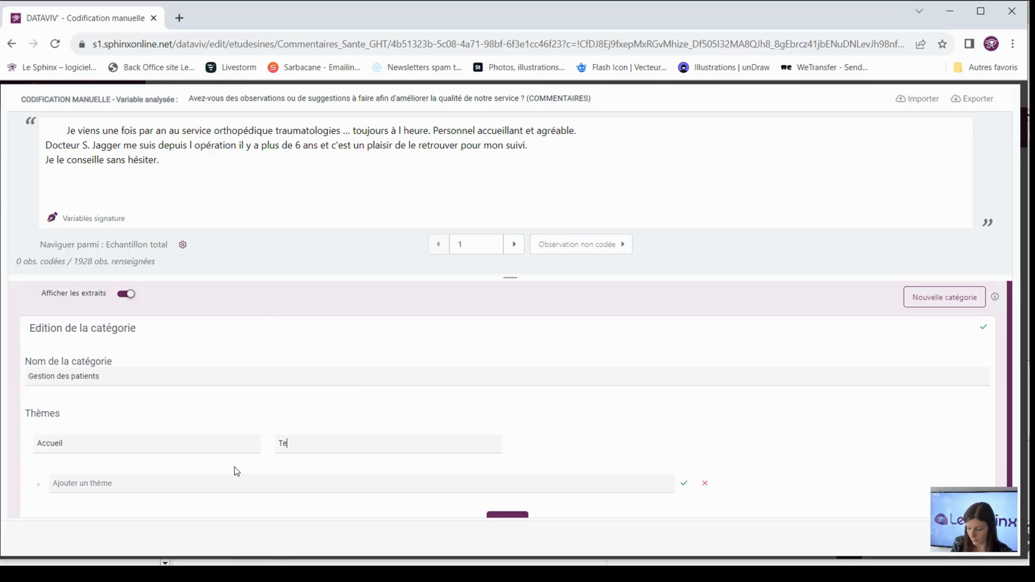
{"action": "type", "text": "mps d'attente"}
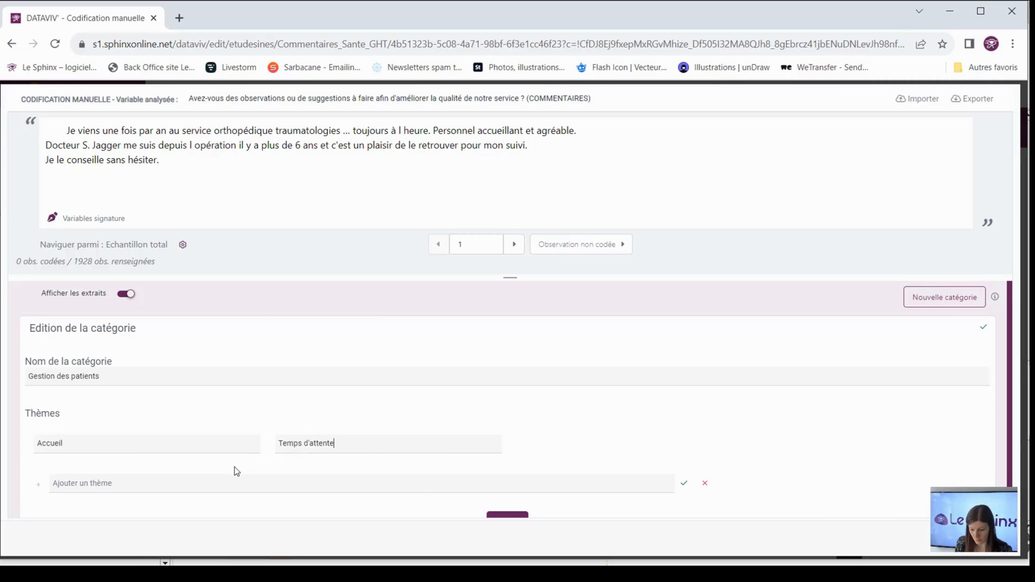
{"action": "scroll", "coordinate": [495, 428], "scroll_direction": "down", "scroll_amount": 1}
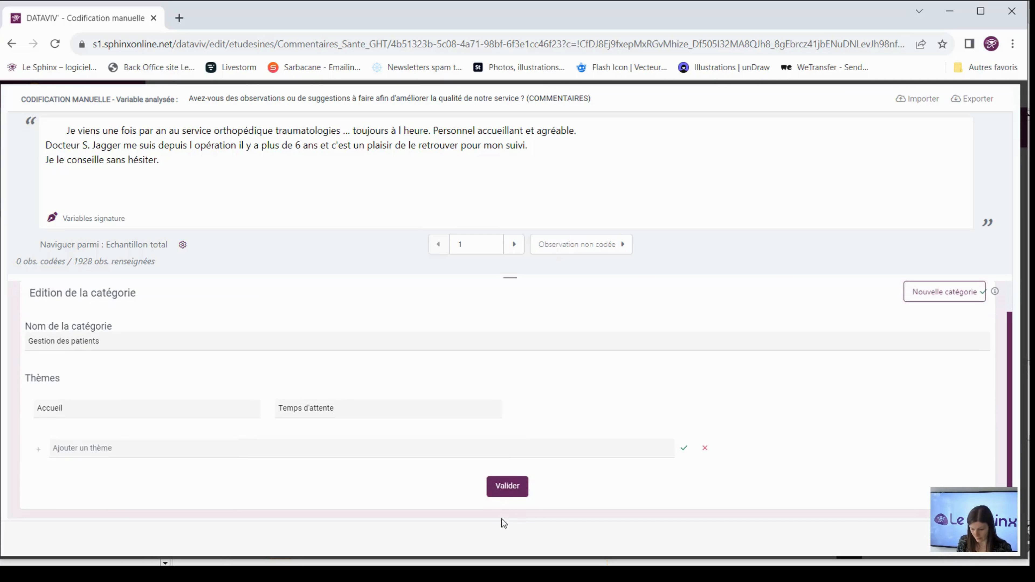
{"action": "left_click", "coordinate": [506, 486]}
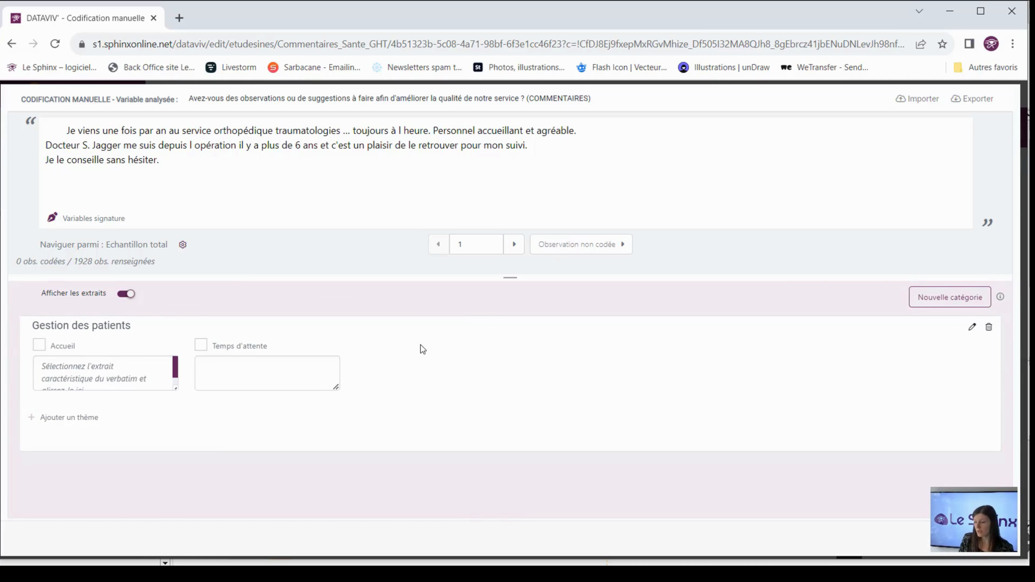
- Create a new category named "Le personnel" with a single theme "Disponibilité", and validate it
{"action": "left_click", "coordinate": [947, 299]}
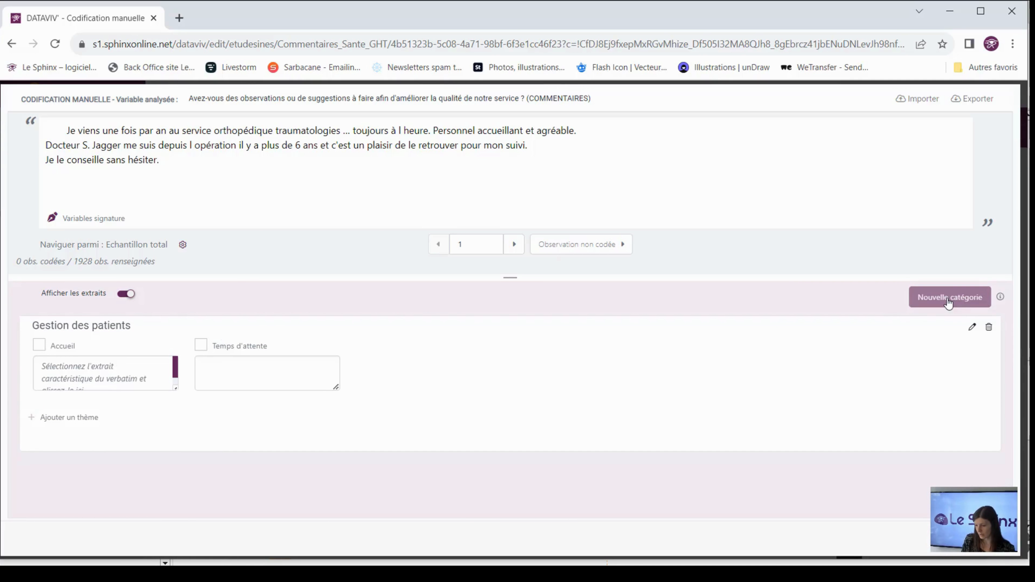
{"action": "left_click", "coordinate": [948, 302]}
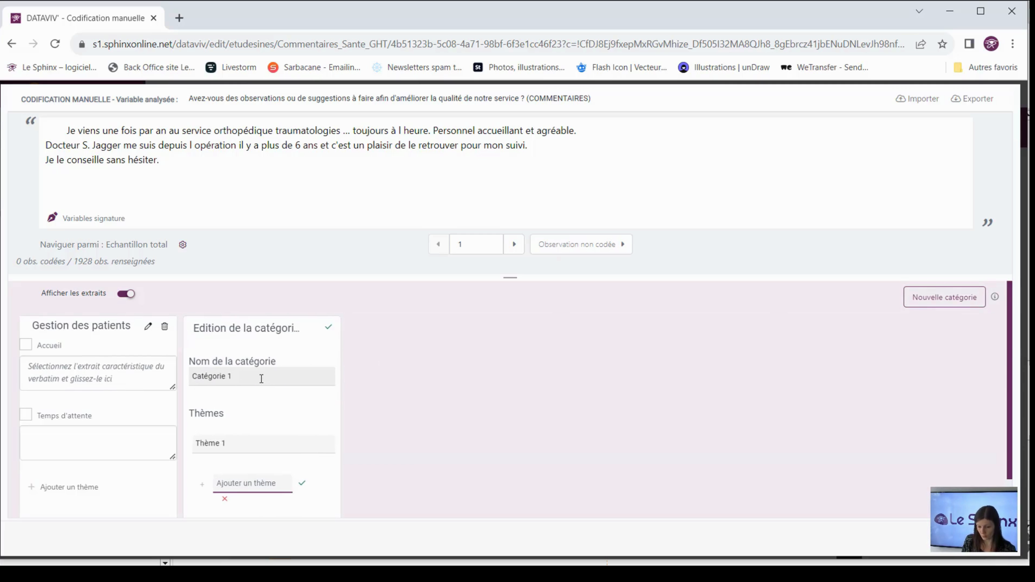
{"action": "left_click_drag", "start_coordinate": [261, 376], "coordinate": [186, 373]}
{"action": "type", "text": "Le"}
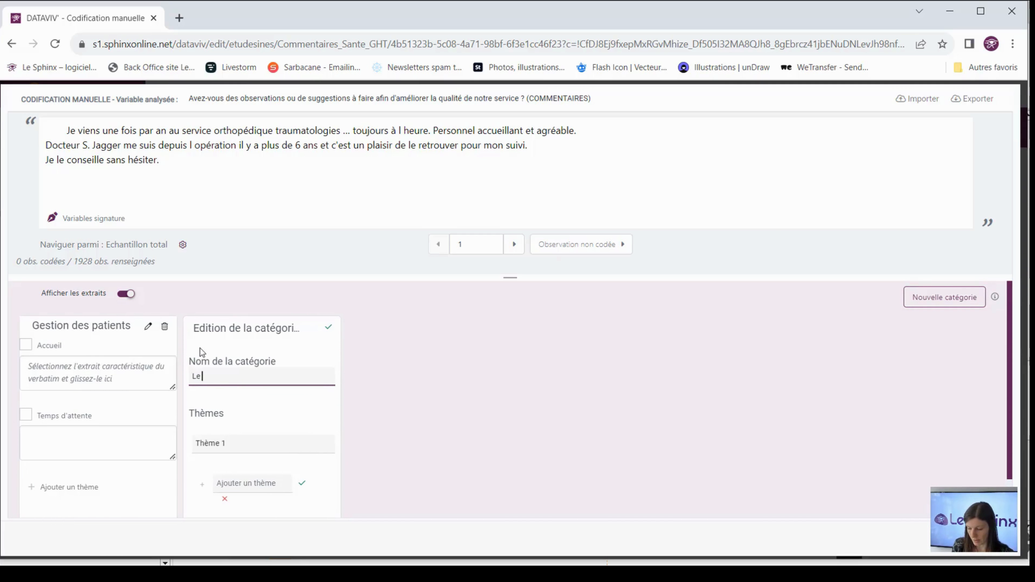
{"action": "type", "text": " personnel"}
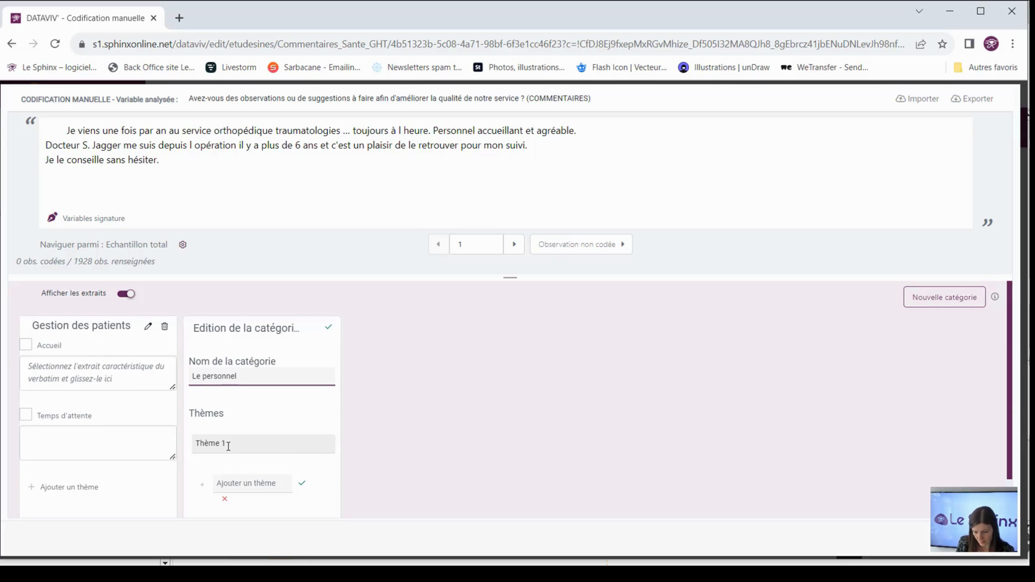
{"action": "key", "text": "Tab"}
{"action": "type", "text": "Dis"}
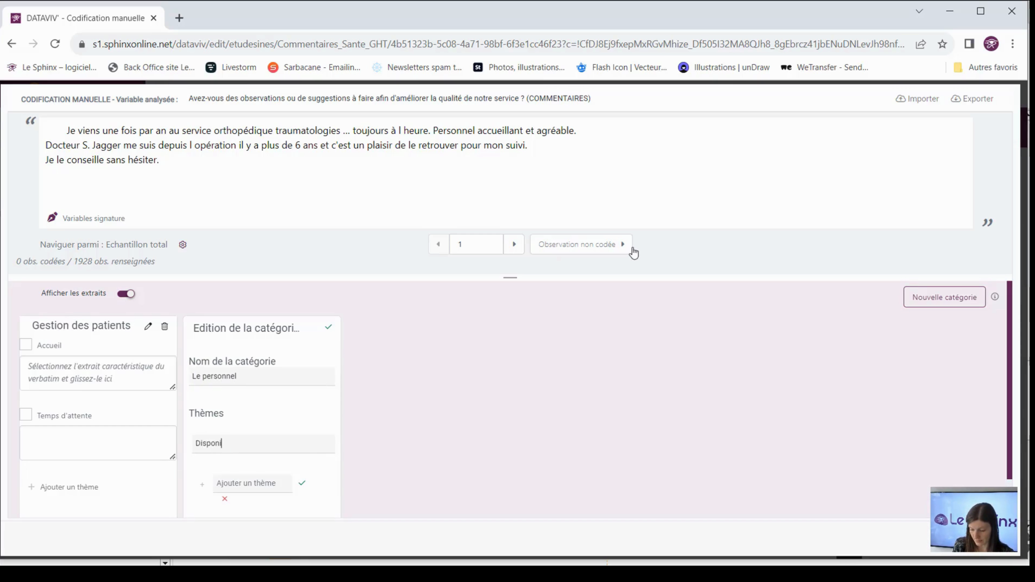
{"action": "type", "text": "ponibilité"}
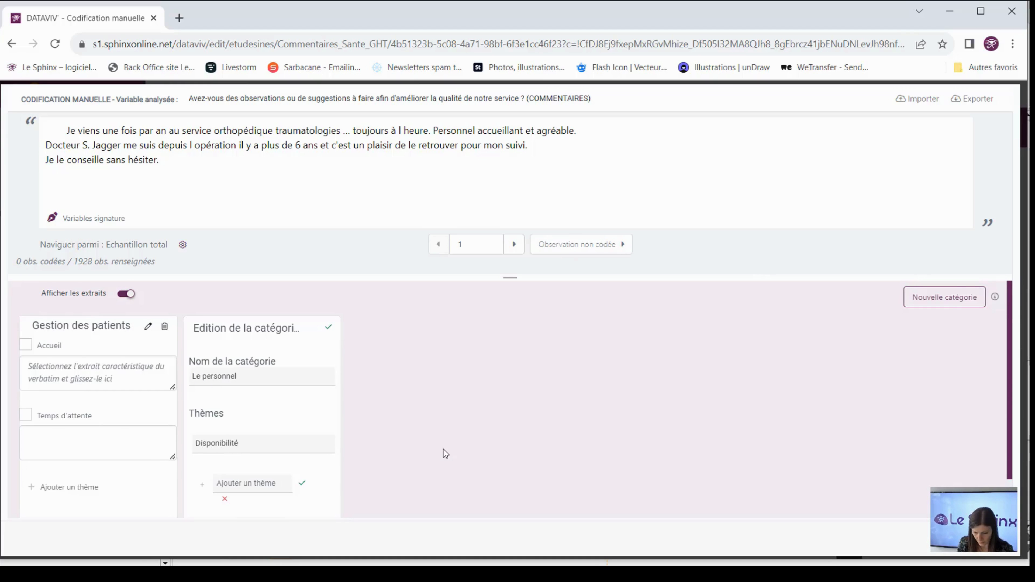
{"action": "scroll", "coordinate": [409, 465], "scroll_direction": "down", "scroll_amount": 1}
{"action": "left_click", "coordinate": [273, 487]}
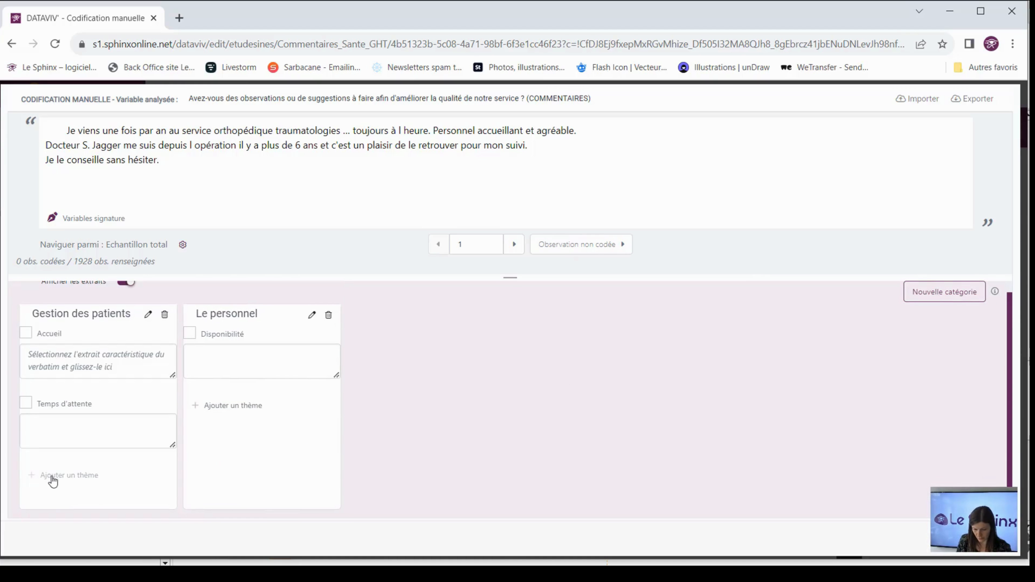
- Add the theme "Prise en charge" to the category "Gestion des patients"
{"action": "left_click", "coordinate": [86, 476]}
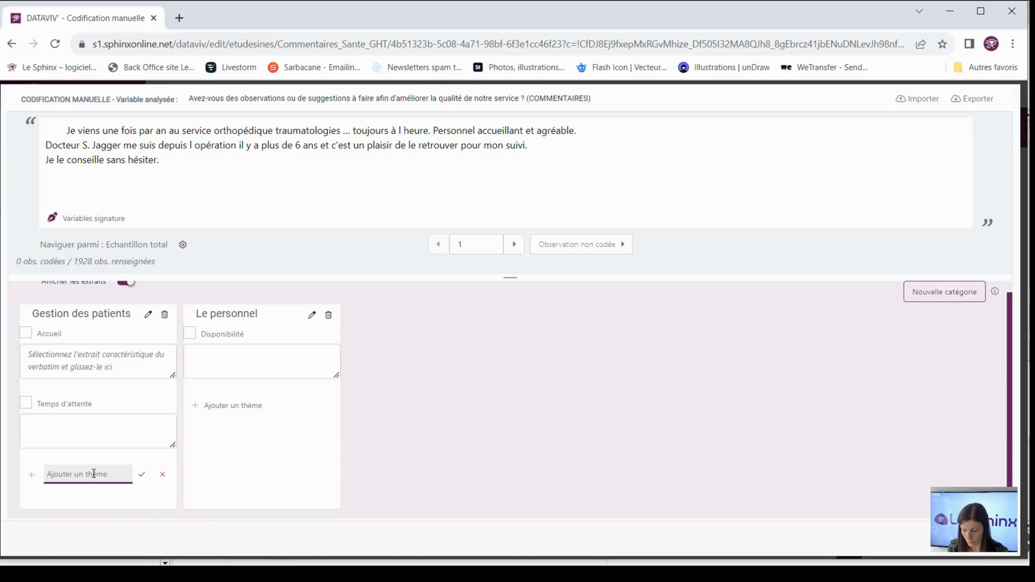
{"action": "type", "text": "Prise en c"}
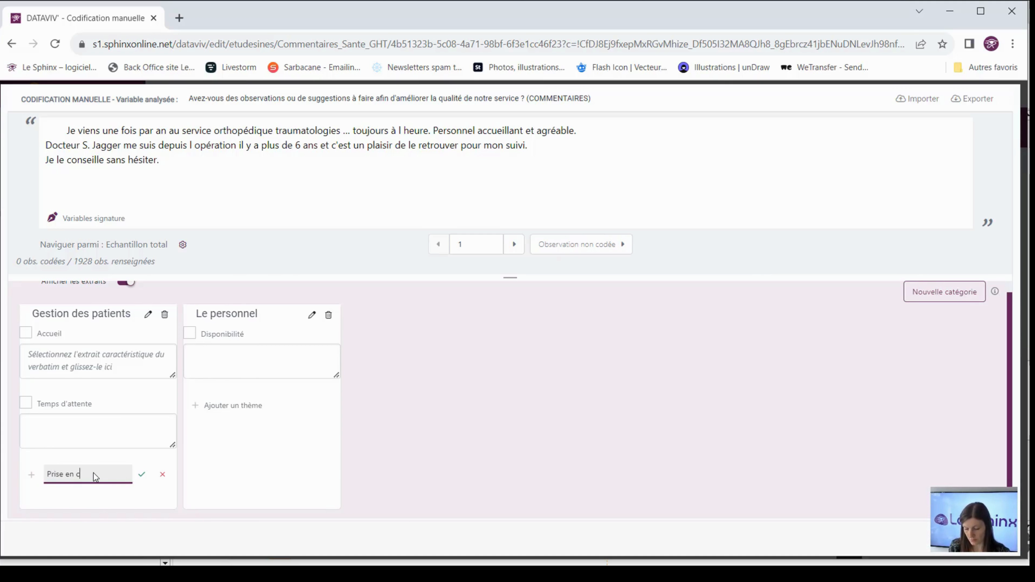
{"action": "type", "text": "harge"}
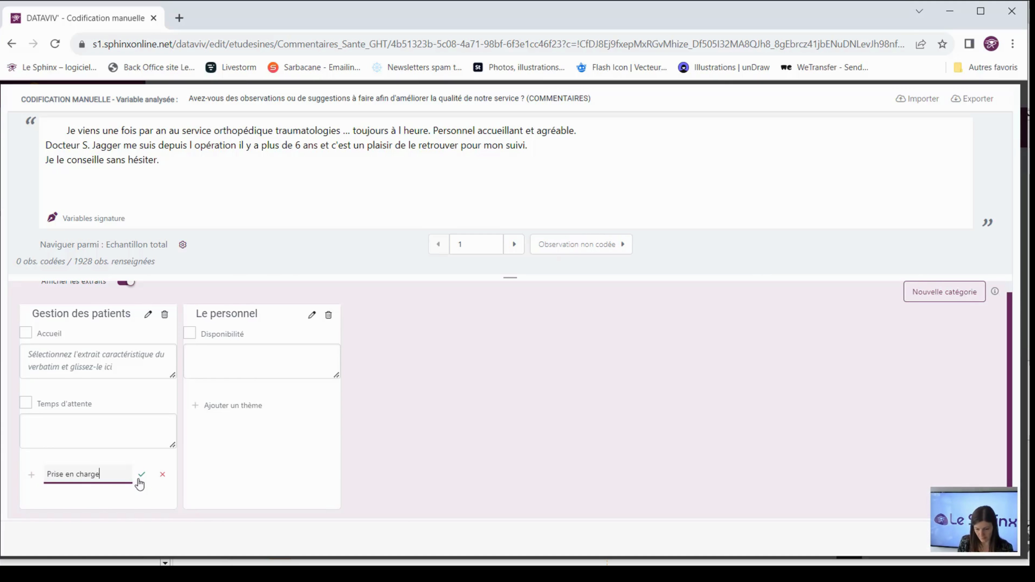
{"action": "left_click", "coordinate": [140, 479]}
{"action": "scroll", "coordinate": [459, 439], "scroll_direction": "up", "scroll_amount": 1}
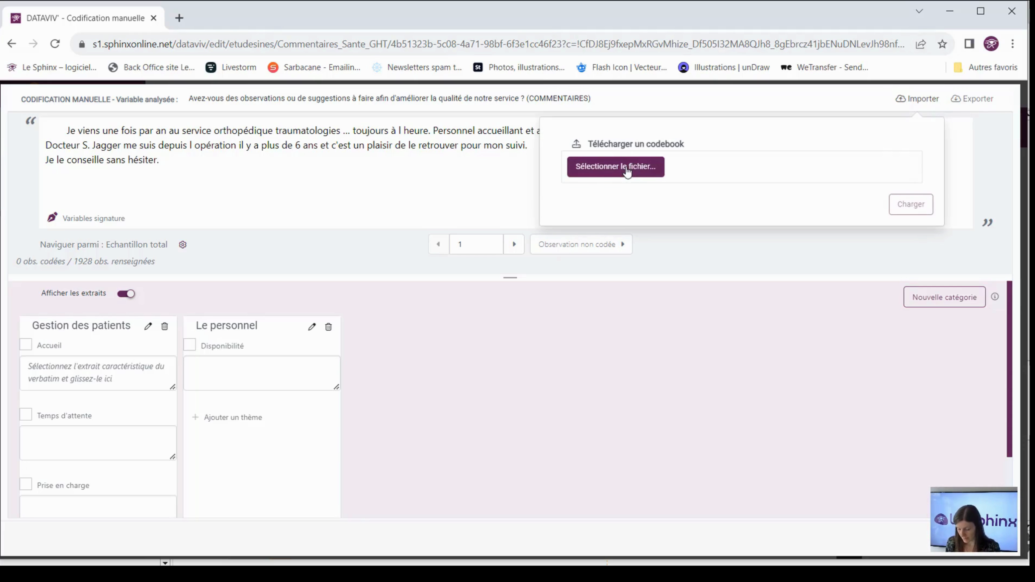
- Import the codebook file codebook_GHT.cbk and accept replacing the current coding with it
{"action": "left_click", "coordinate": [638, 173]}
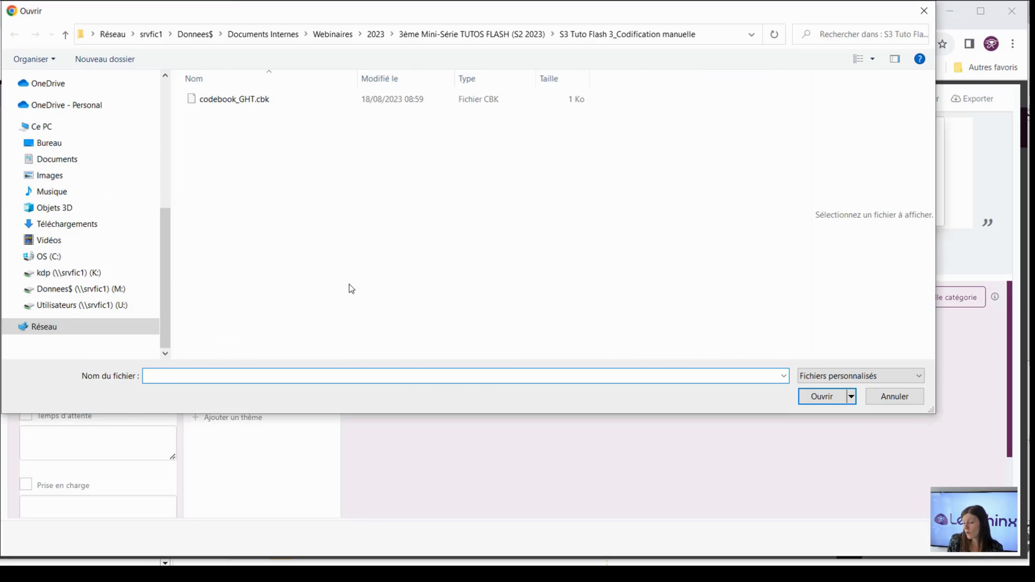
{"action": "left_click", "coordinate": [303, 101]}
{"action": "key", "text": "Return"}
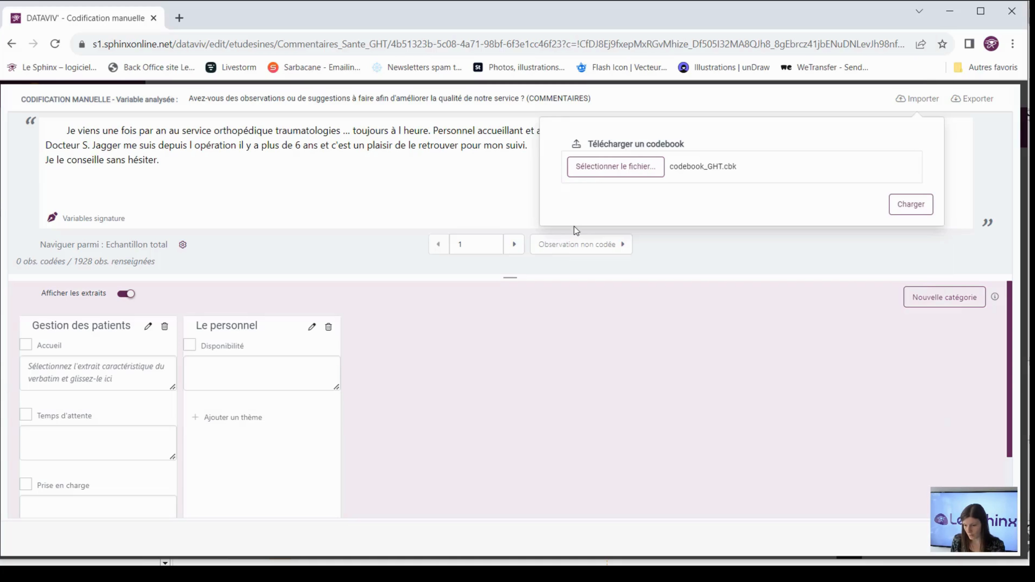
{"action": "left_click", "coordinate": [911, 204]}
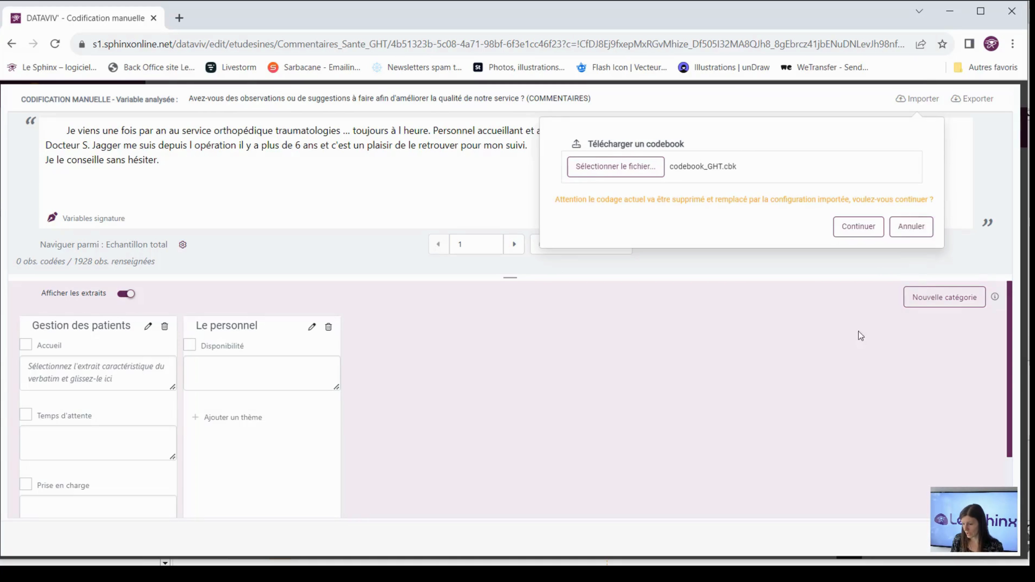
{"action": "left_click", "coordinate": [872, 229]}
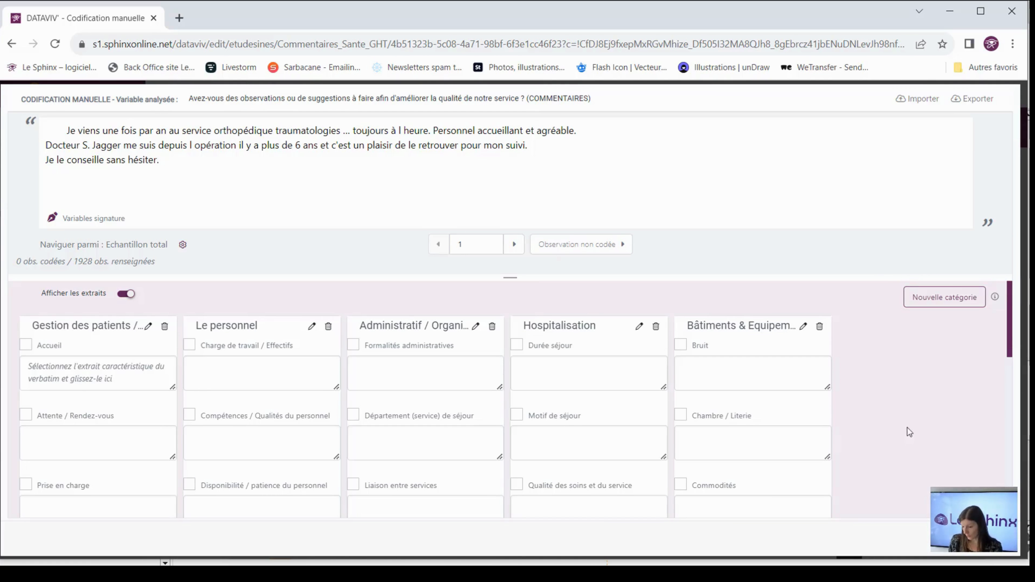
- Code the first comment with the themes "Attente / Rendez-vous", "Accueil", "Relation patient /personnel" and "Compétences / Qualités du personnel"
{"action": "scroll", "coordinate": [904, 414], "scroll_direction": "down", "scroll_amount": 4}
{"action": "scroll", "coordinate": [903, 415], "scroll_direction": "down", "scroll_amount": 6}
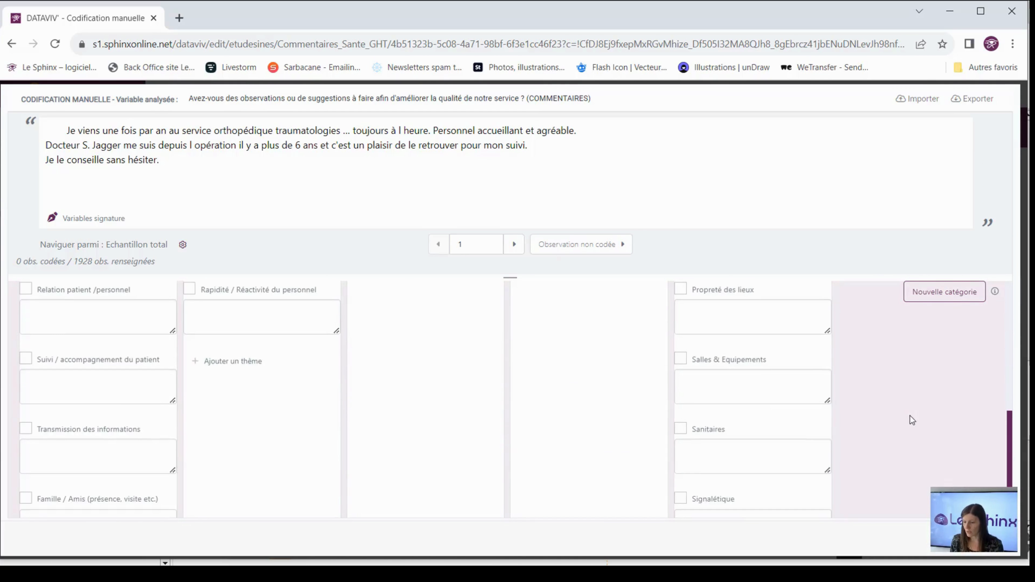
{"action": "scroll", "coordinate": [909, 416], "scroll_direction": "up", "scroll_amount": 9}
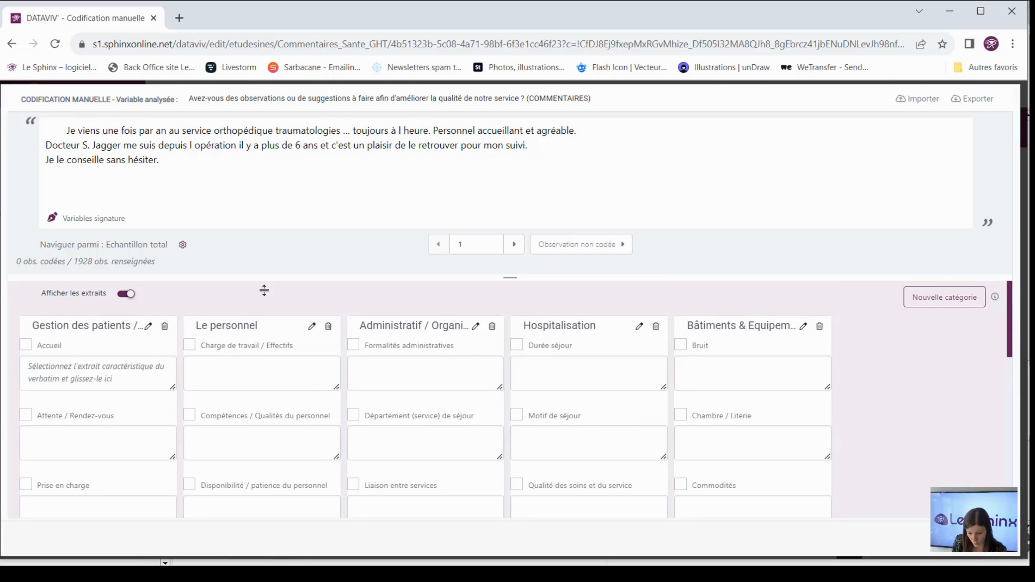
{"action": "left_click", "coordinate": [27, 416]}
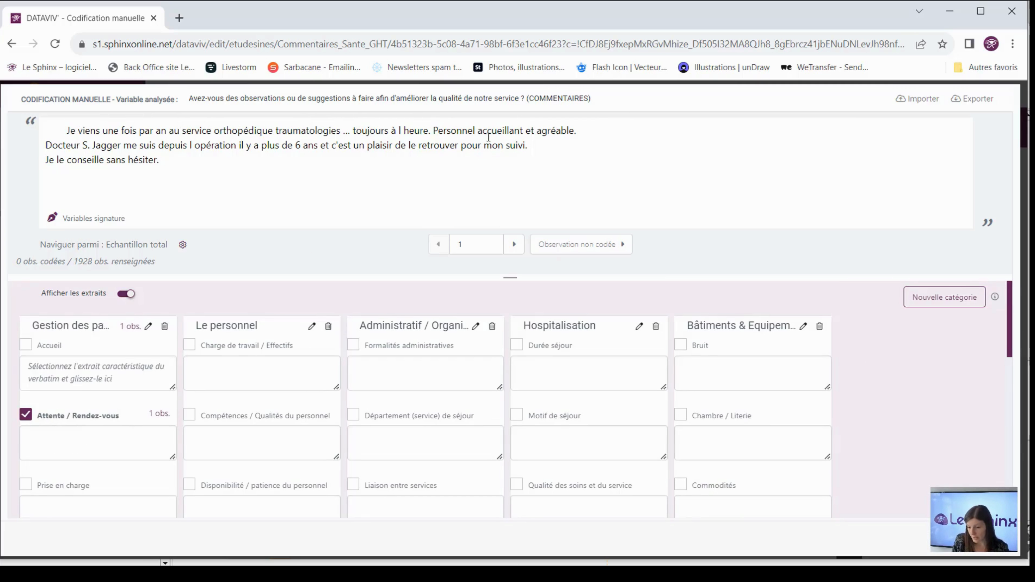
{"action": "left_click", "coordinate": [46, 350]}
{"action": "scroll", "coordinate": [102, 402], "scroll_direction": "down", "scroll_amount": 5}
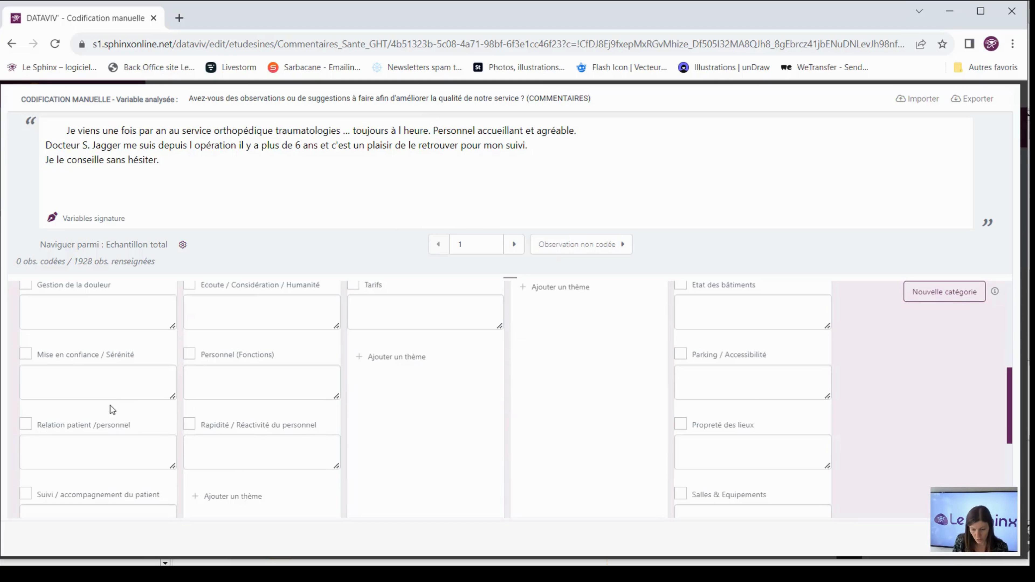
{"action": "left_click", "coordinate": [111, 426]}
{"action": "scroll", "coordinate": [219, 377], "scroll_direction": "up", "scroll_amount": 5}
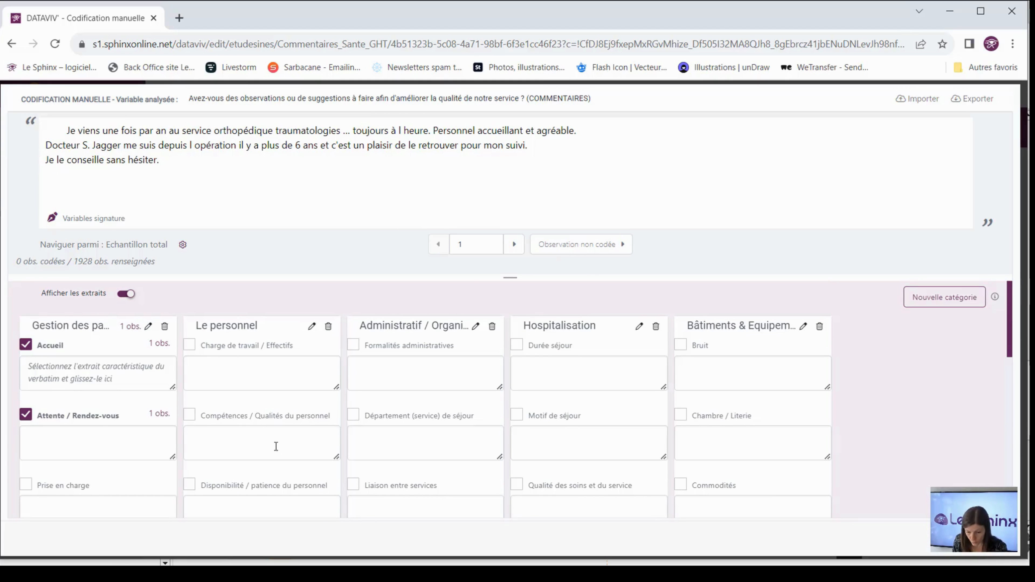
{"action": "left_click", "coordinate": [261, 415]}
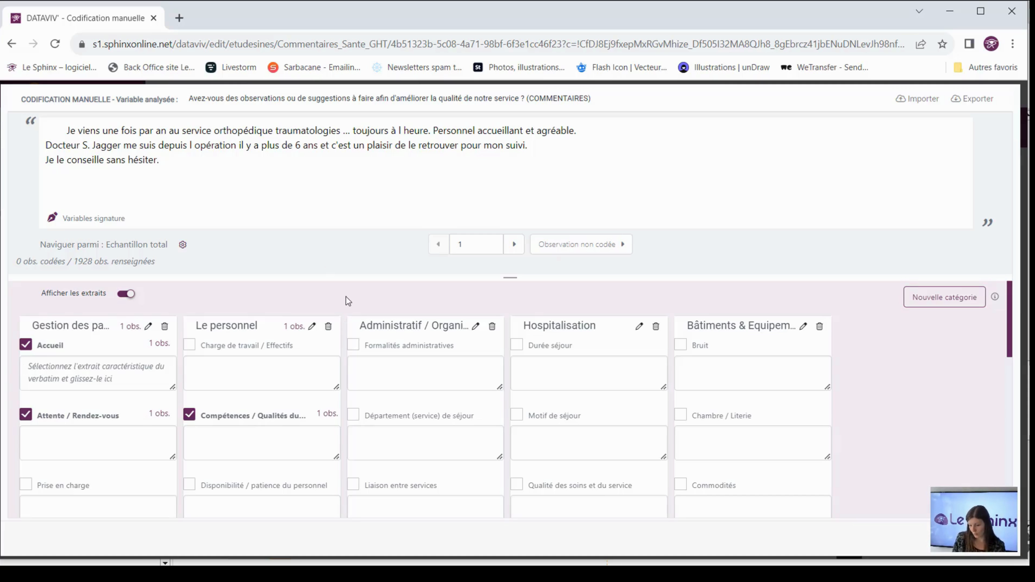
- Browse to the following comment, jump to the next uncoded observation, and return to comment 2
{"action": "left_click", "coordinate": [514, 249]}
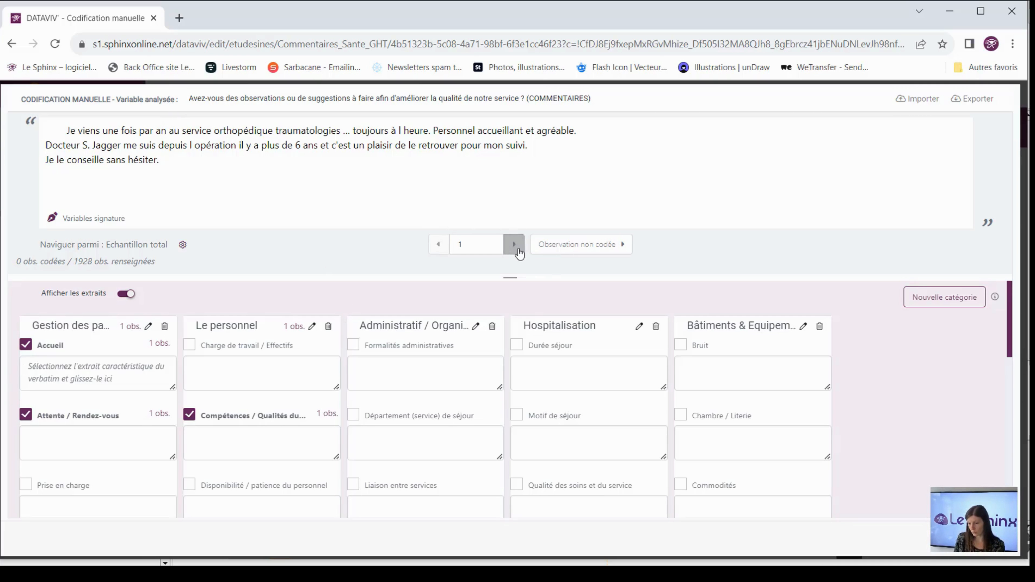
{"action": "left_click", "coordinate": [561, 252]}
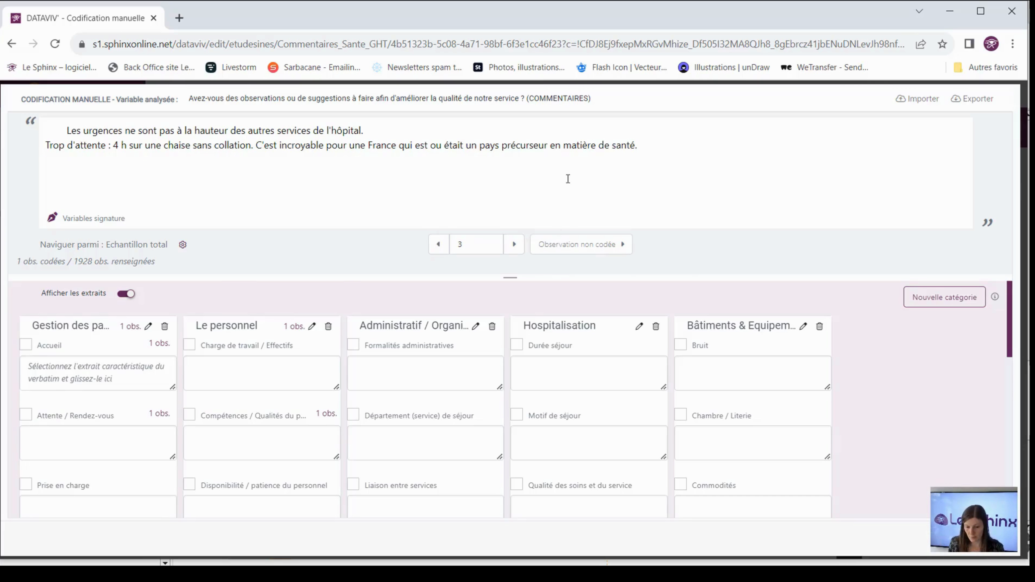
{"action": "left_click", "coordinate": [440, 244]}
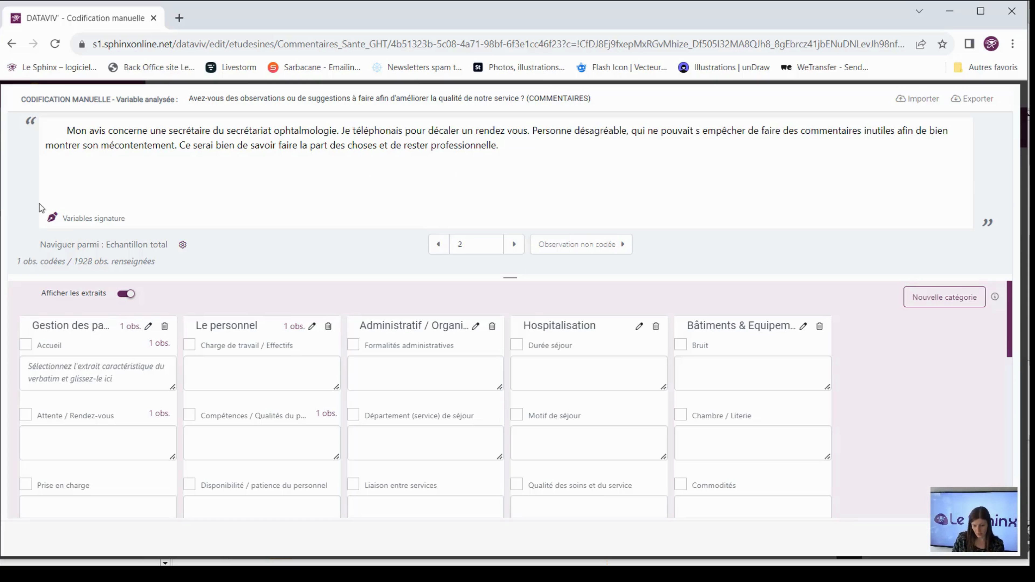
- Add the variables "Etablissements" and "Date_sortie" as the signature displayed with each comment
{"action": "left_click", "coordinate": [53, 224]}
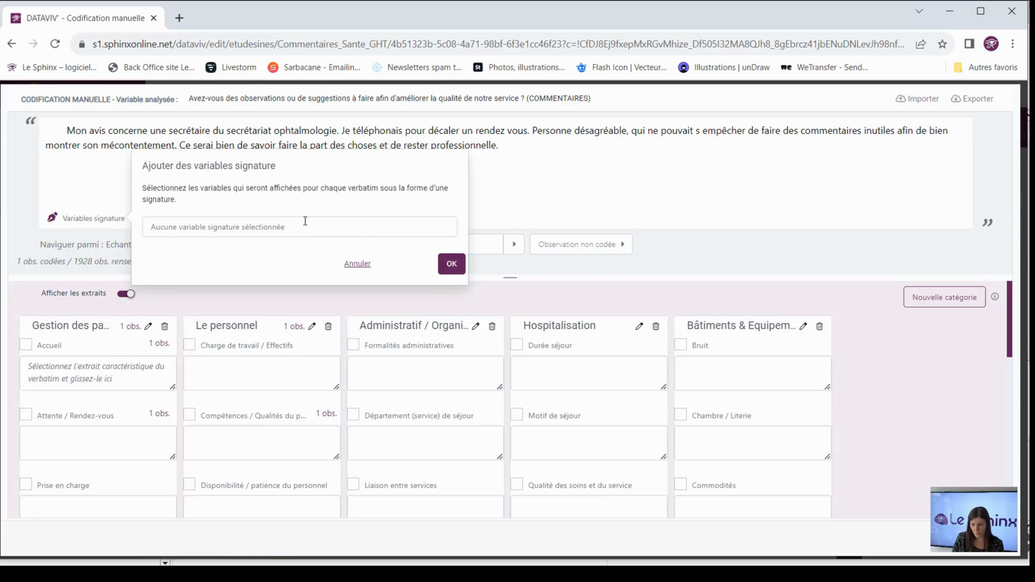
{"action": "left_click", "coordinate": [275, 227]}
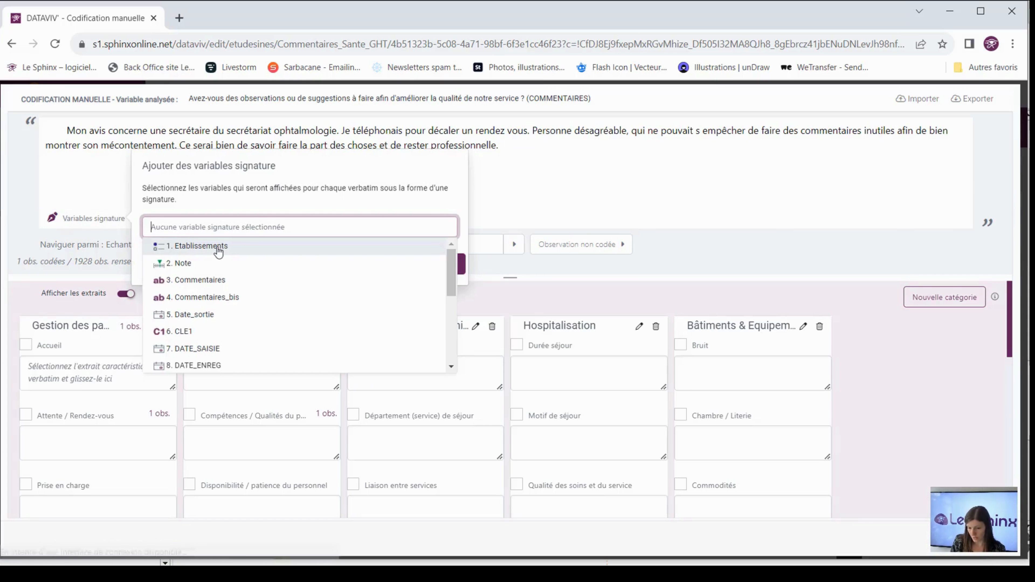
{"action": "left_click", "coordinate": [277, 247]}
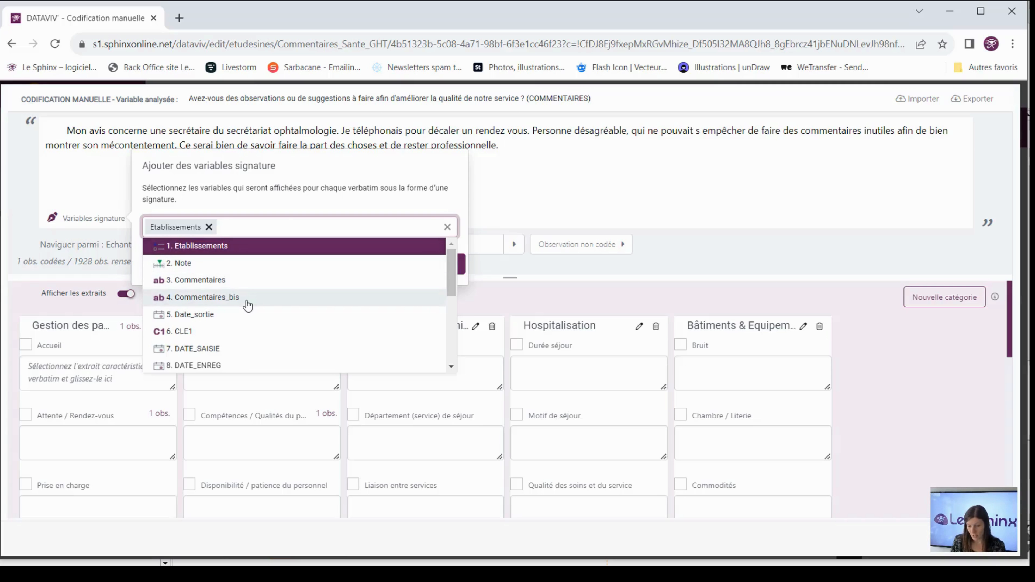
{"action": "left_click", "coordinate": [232, 316]}
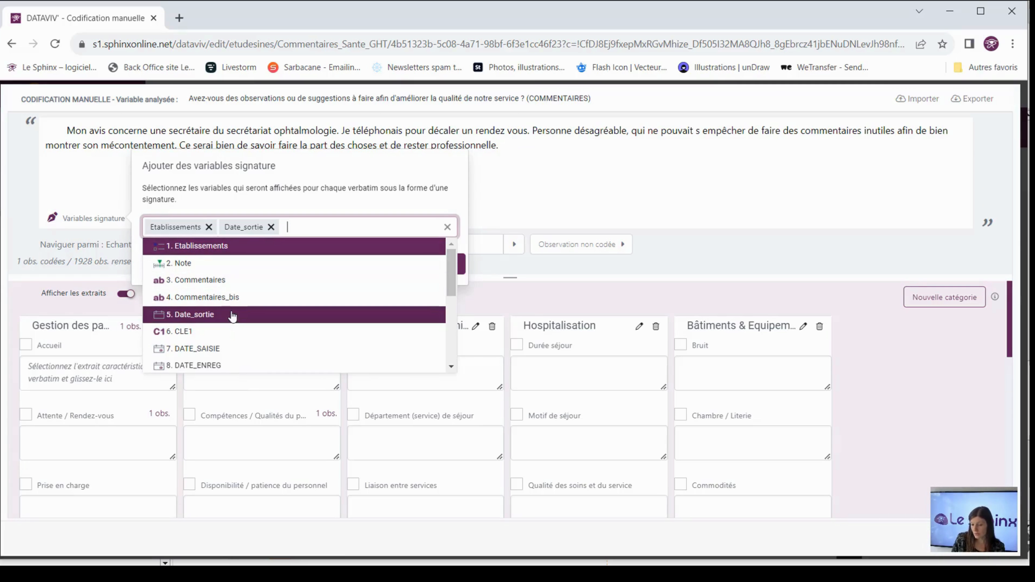
{"action": "left_click", "coordinate": [312, 203]}
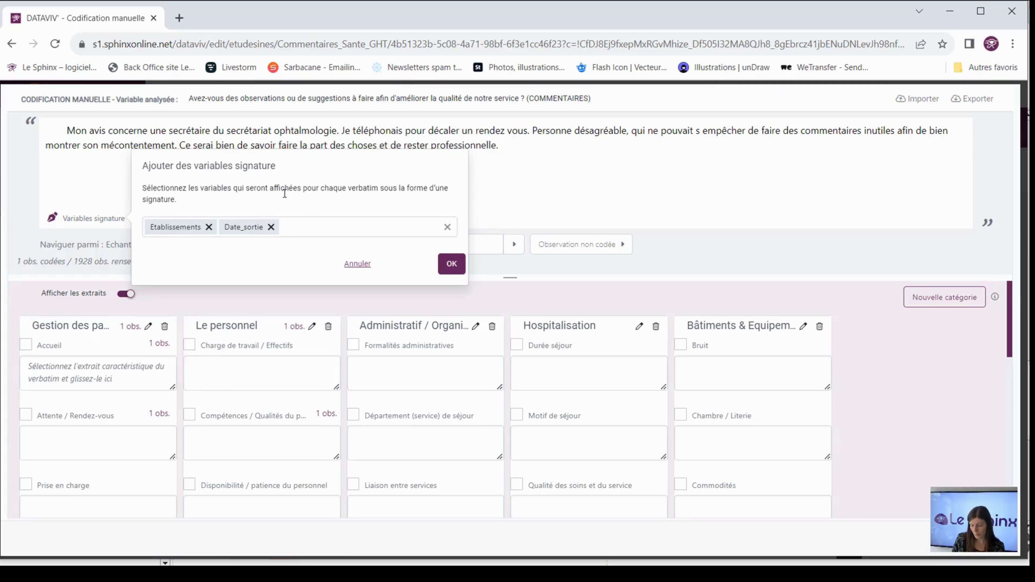
{"action": "left_click", "coordinate": [453, 267]}
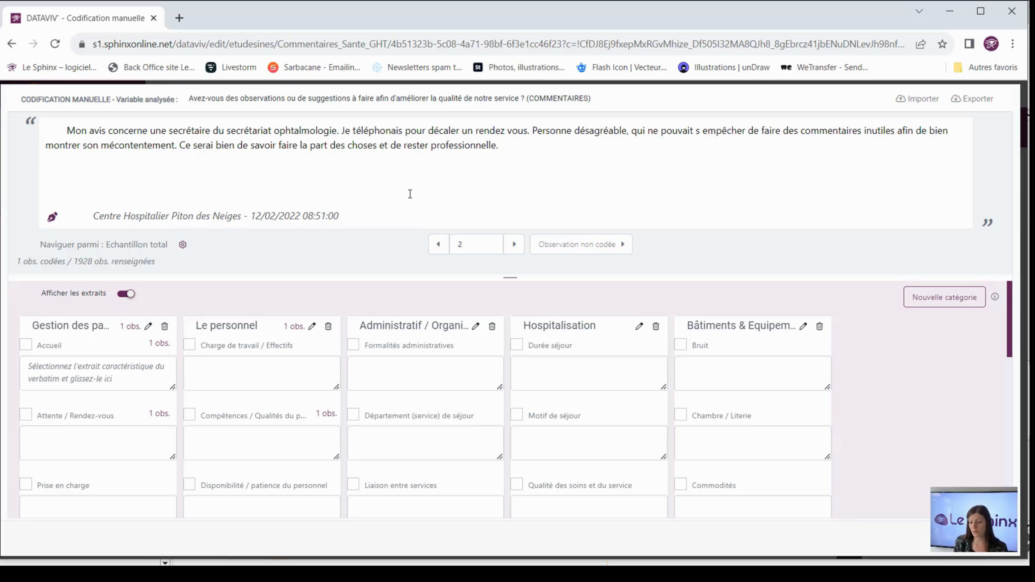
- Restrict the comments to browse with a profile where the year of "Date_sortie" is among 2023
{"action": "left_click", "coordinate": [183, 244]}
{"action": "left_click", "coordinate": [317, 218]}
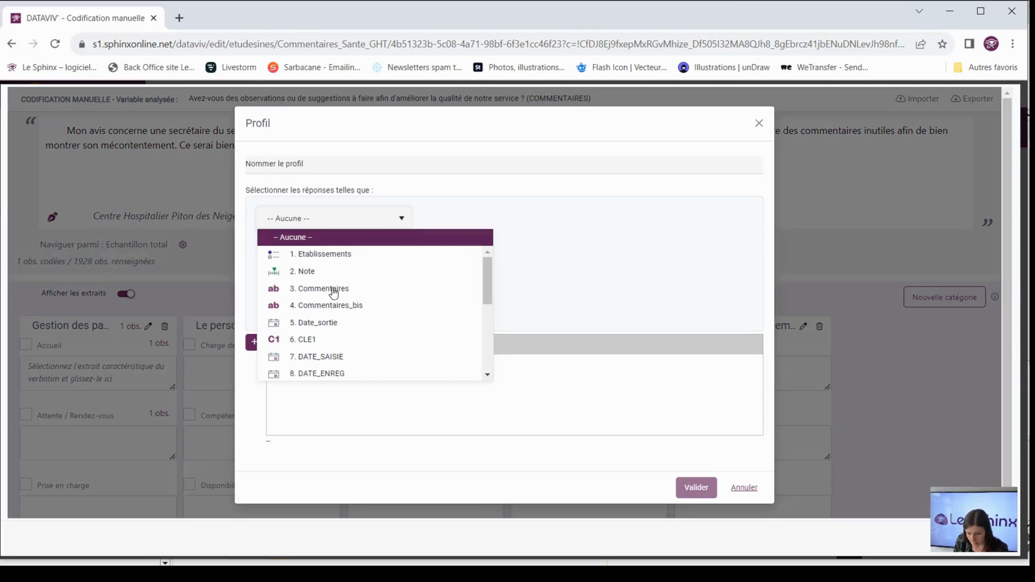
{"action": "left_click", "coordinate": [343, 329]}
{"action": "left_click", "coordinate": [689, 223]}
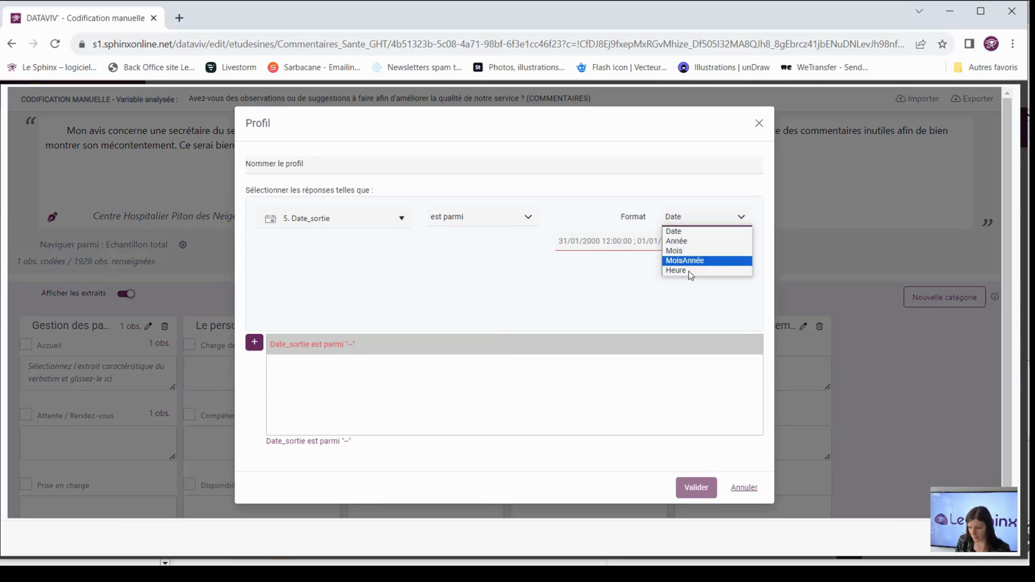
{"action": "left_click", "coordinate": [674, 241]}
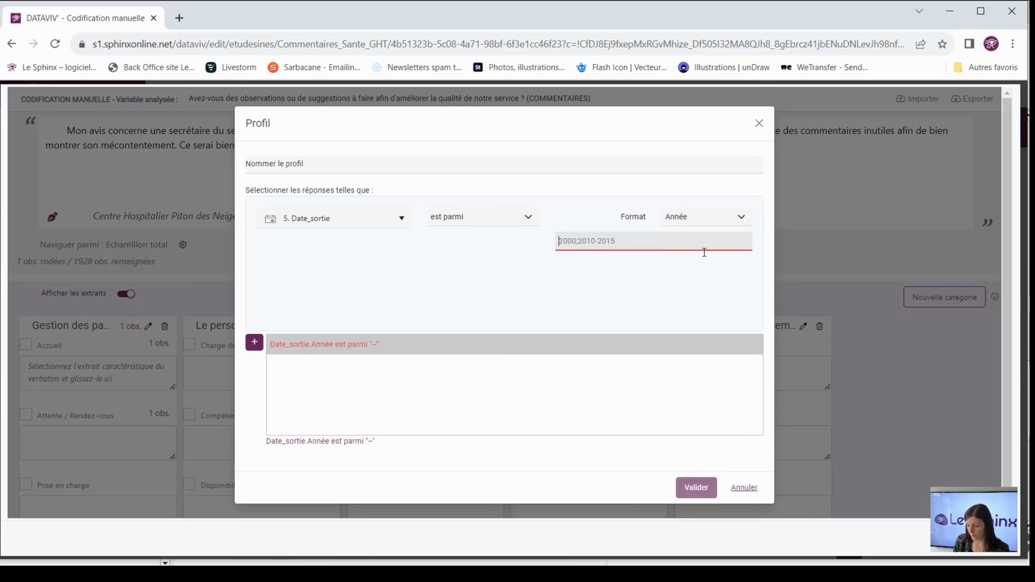
{"action": "left_click", "coordinate": [704, 253]}
{"action": "type", "text": "2023"}
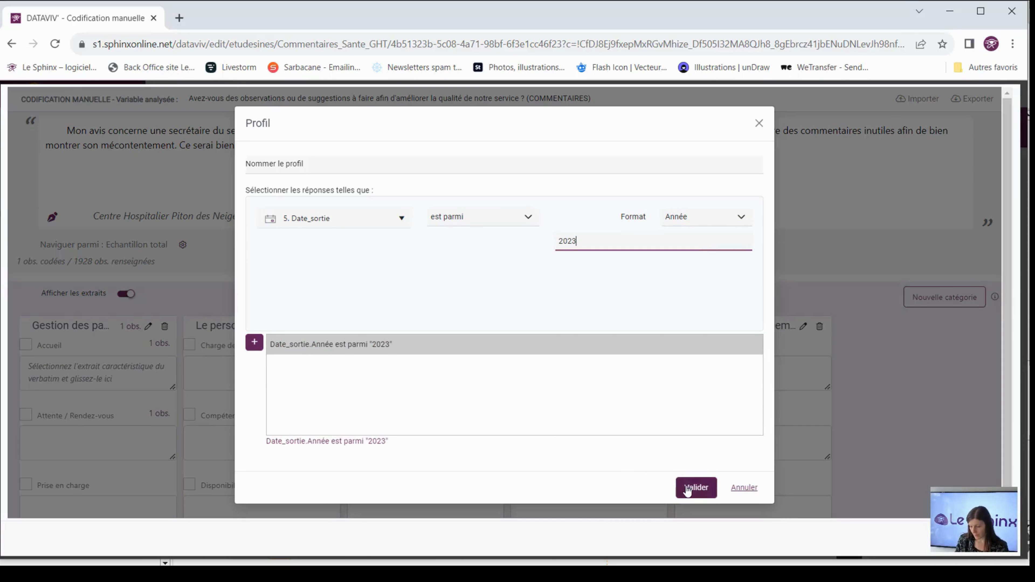
{"action": "left_click", "coordinate": [686, 489]}
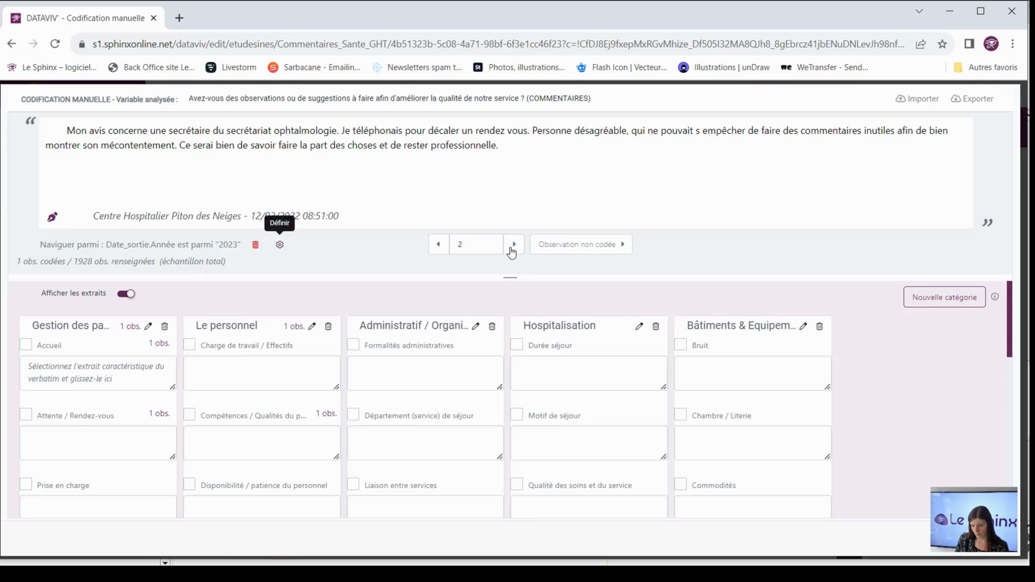
- Browse forward through the comments filtered on 2023 and check the release date in their signatures
{"action": "left_click", "coordinate": [513, 244]}
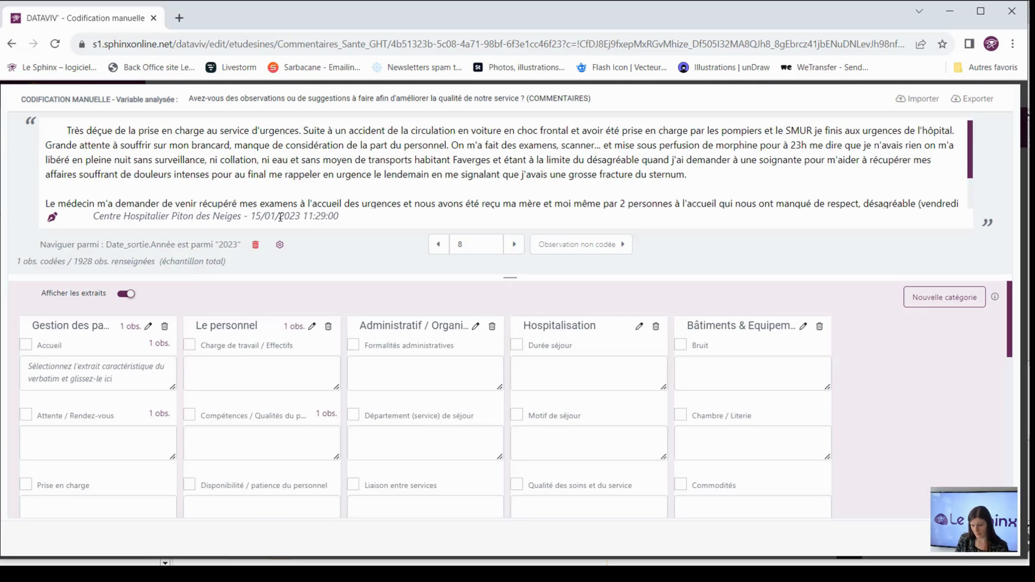
{"action": "mouse_move", "coordinate": [281, 218]}
{"action": "left_mouse_down"}
{"action": "mouse_move", "coordinate": [298, 219]}
{"action": "mouse_move", "coordinate": [269, 217]}
{"action": "left_mouse_up"}
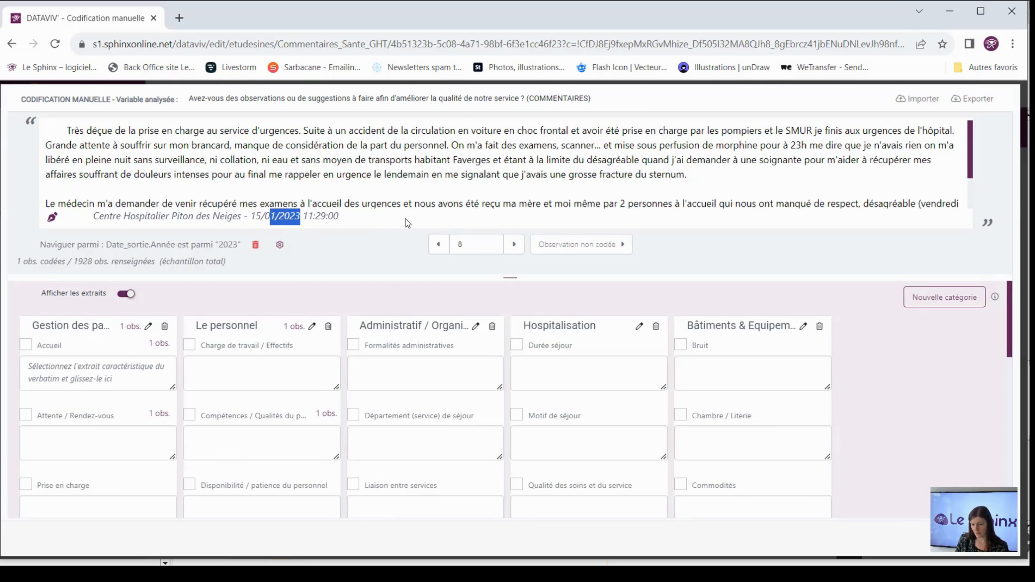
{"action": "left_click", "coordinate": [409, 219]}
{"action": "double_click", "coordinate": [514, 244]}
{"action": "left_click", "coordinate": [514, 244]}
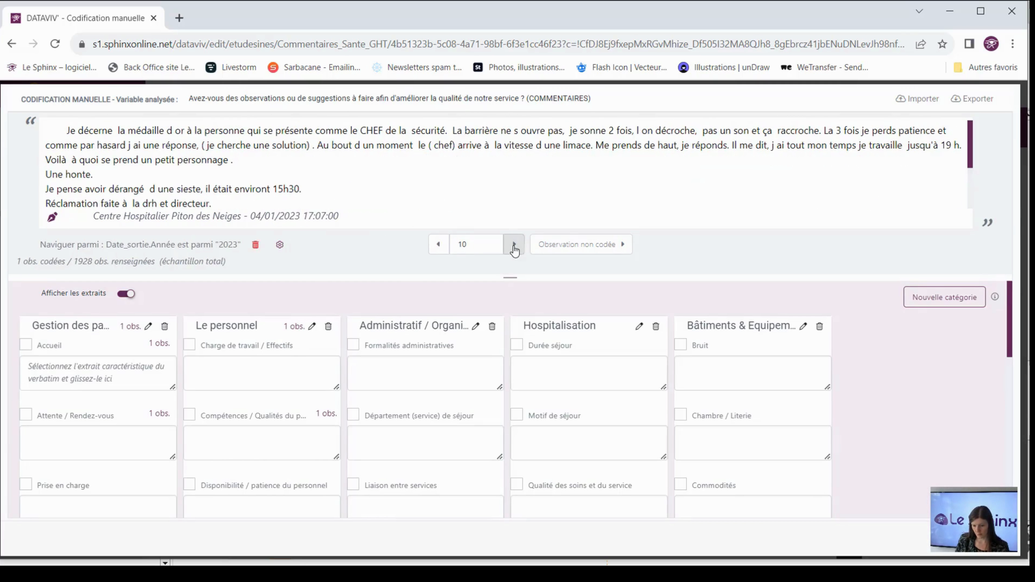
{"action": "left_click", "coordinate": [513, 245]}
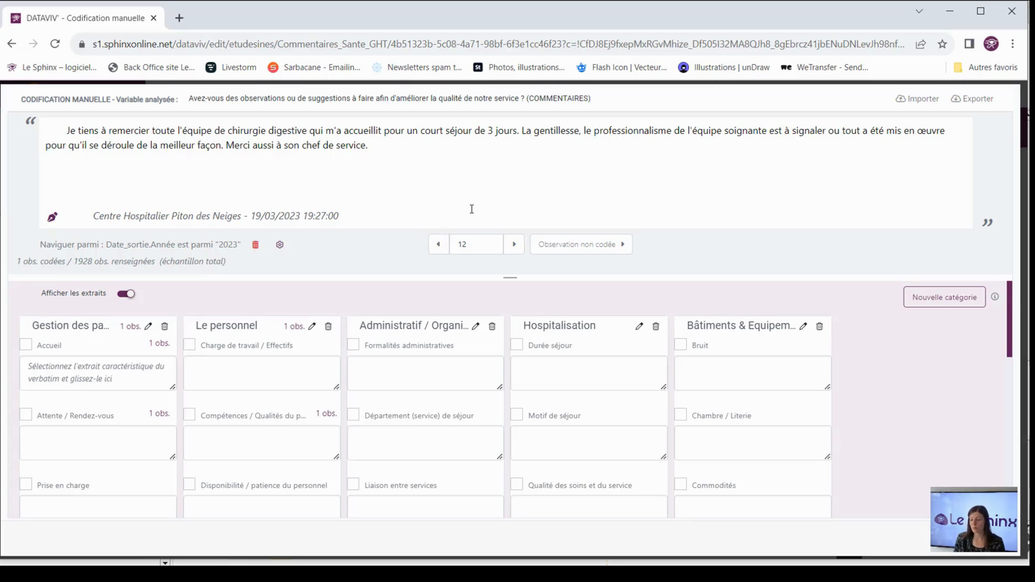
- Go to comment 13 and assign the excerpt "Hospitalisée en urgence suite à une chute de ski" to the theme "Motif de séjour"
{"action": "left_click", "coordinate": [514, 244]}
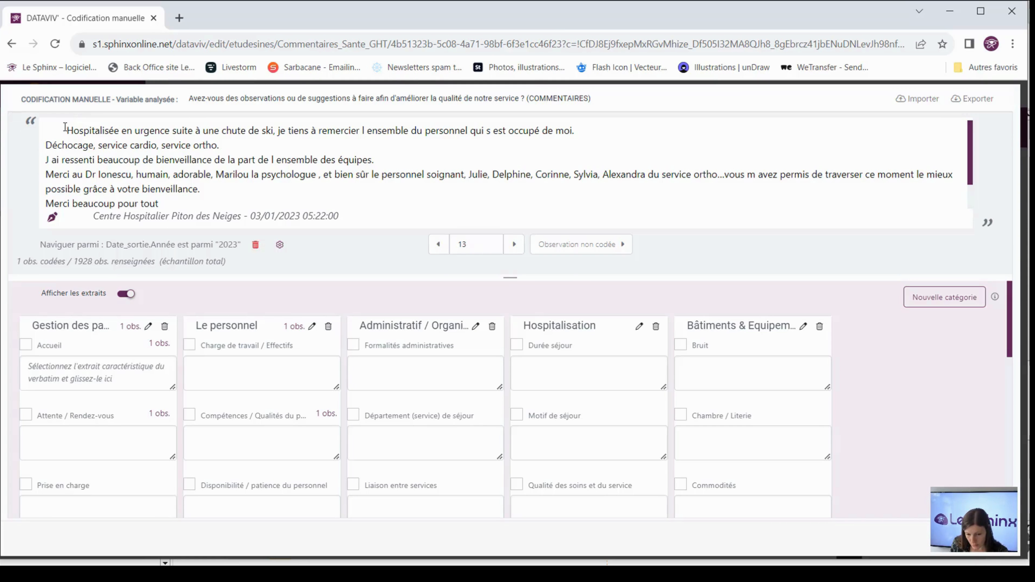
{"action": "left_click_drag", "start_coordinate": [65, 128], "coordinate": [274, 131]}
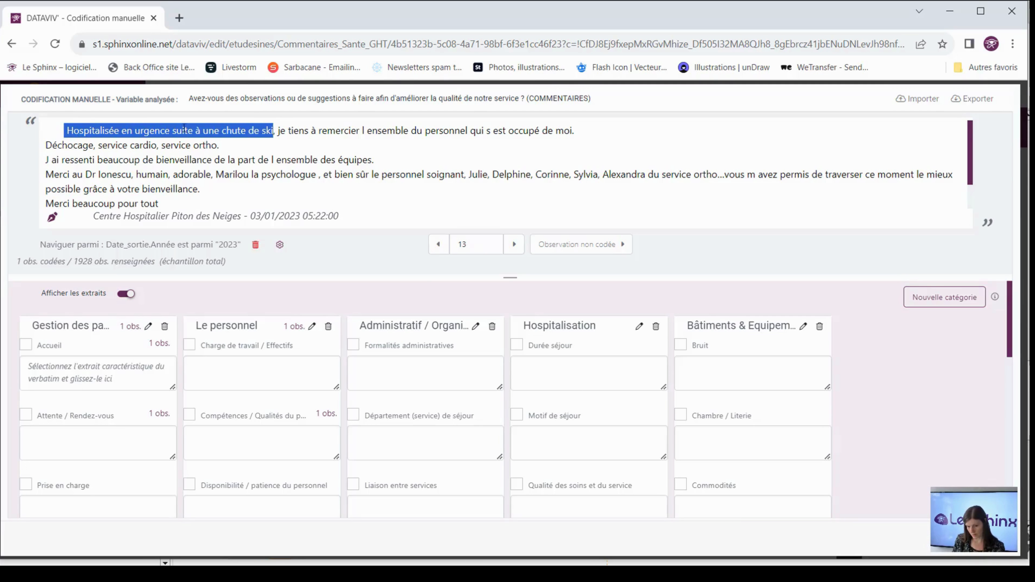
{"action": "left_click_drag", "start_coordinate": [177, 132], "coordinate": [595, 444]}
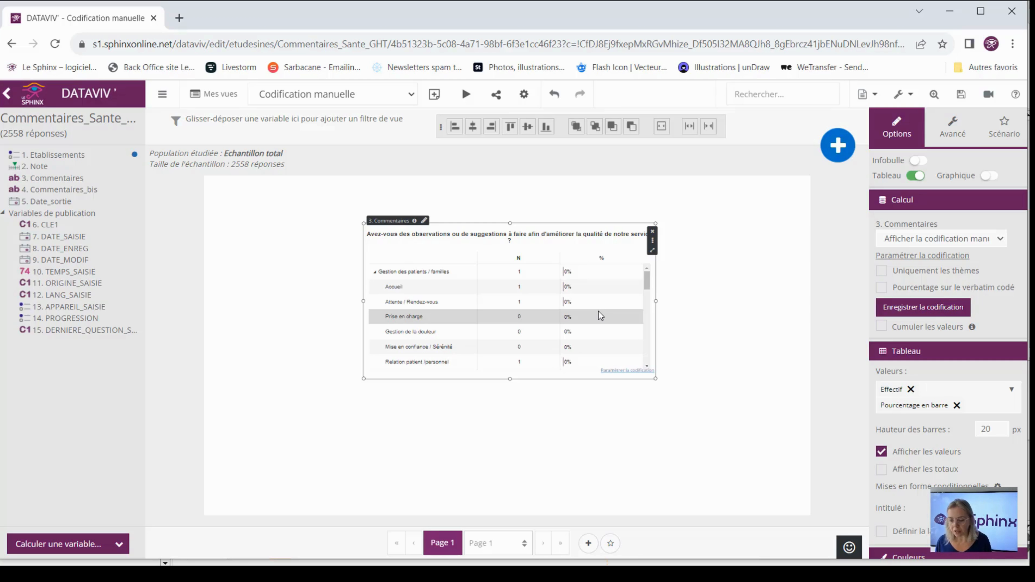
- Replace the "Commentaires" analysis with an enlarged "Commentaires_bis" analysis displaying the manual coding
{"action": "left_click", "coordinate": [652, 235]}
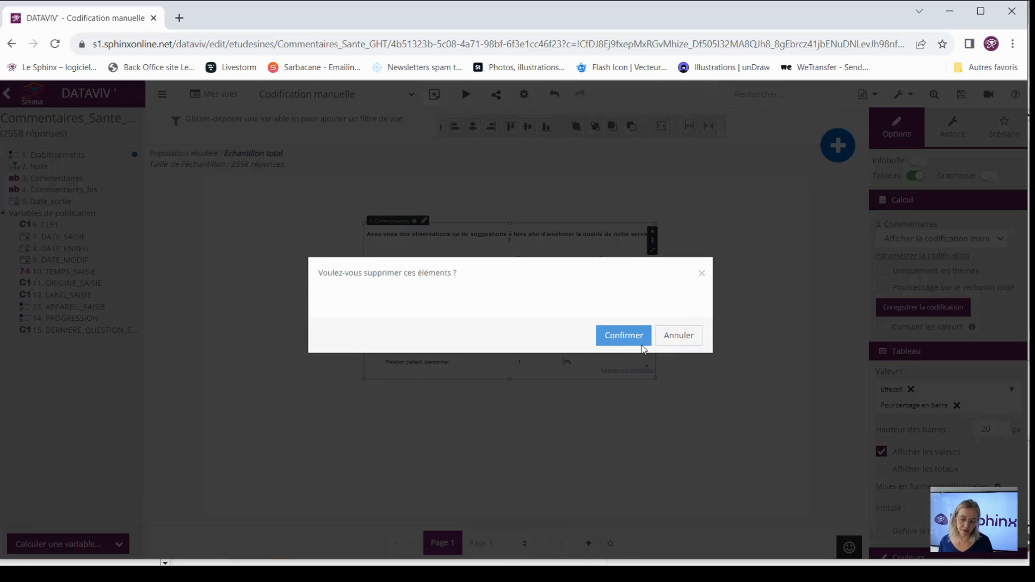
{"action": "left_click", "coordinate": [624, 336]}
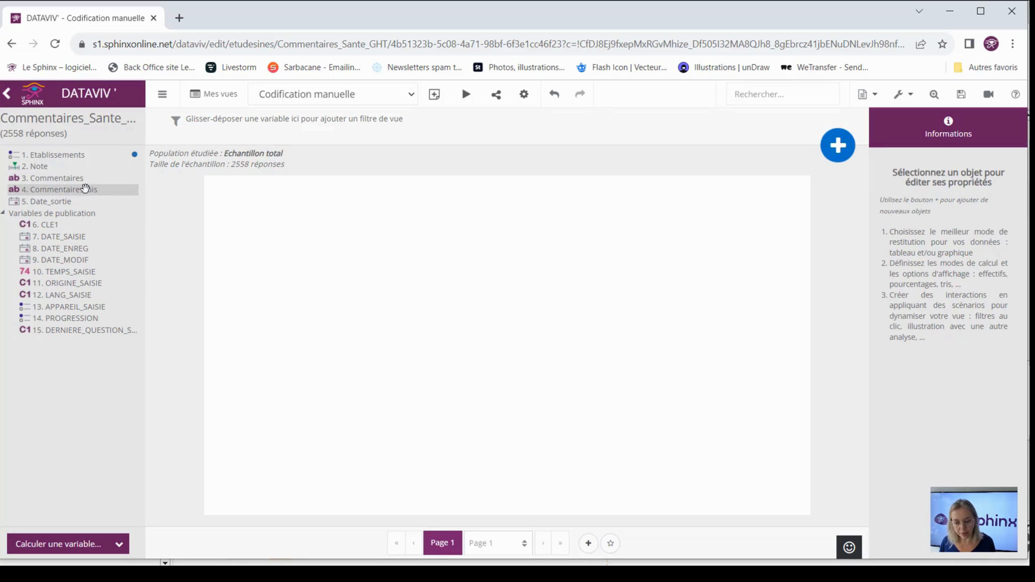
{"action": "left_click_drag", "start_coordinate": [78, 189], "coordinate": [471, 280]}
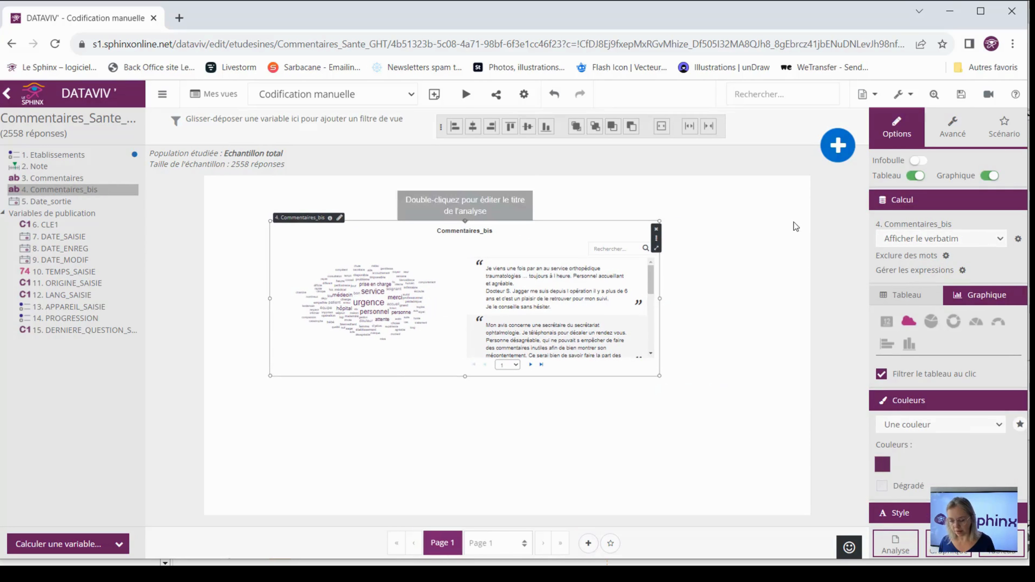
{"action": "left_click", "coordinate": [984, 240]}
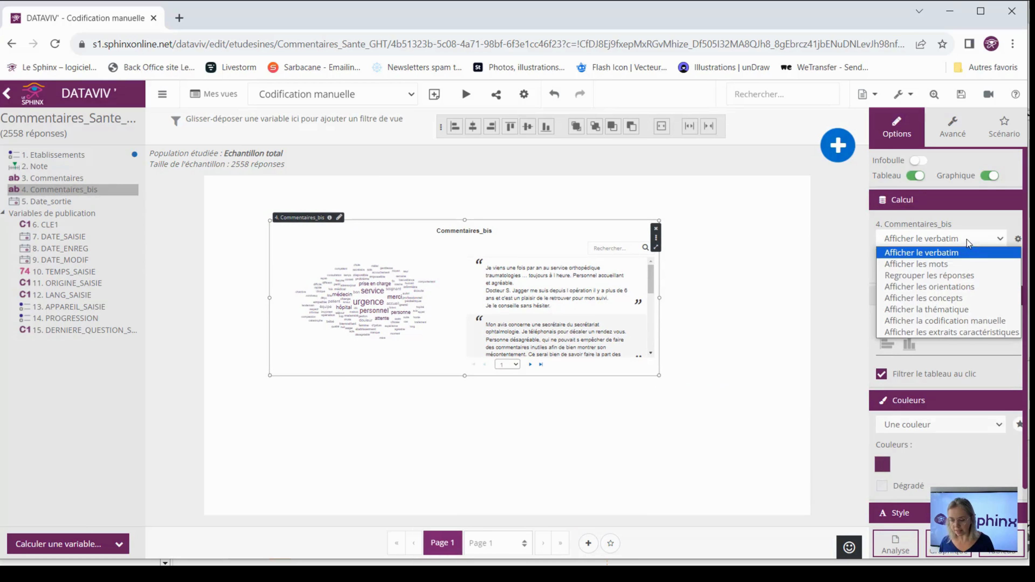
{"action": "left_click", "coordinate": [955, 321]}
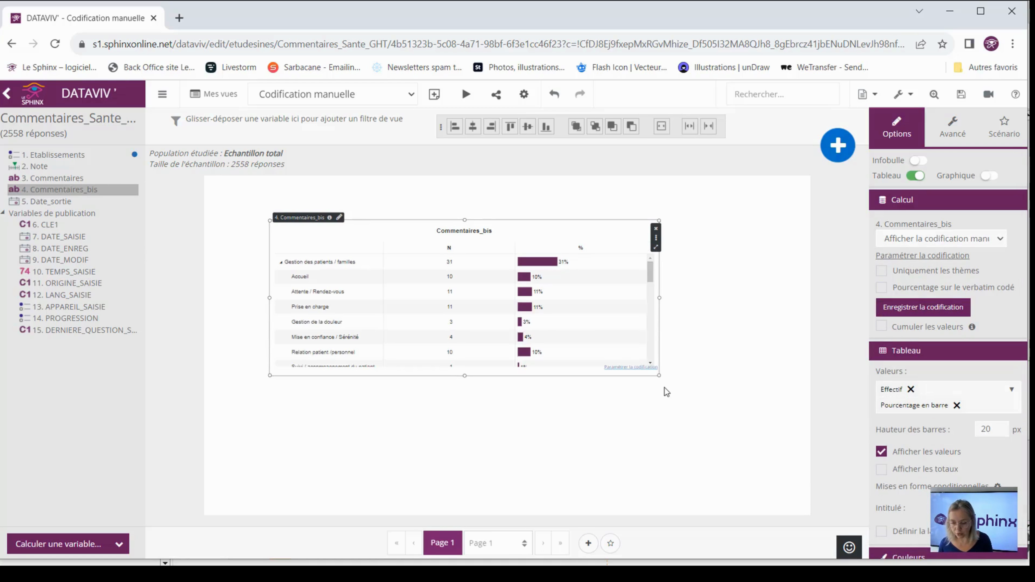
{"action": "left_click_drag", "start_coordinate": [659, 379], "coordinate": [734, 455]}
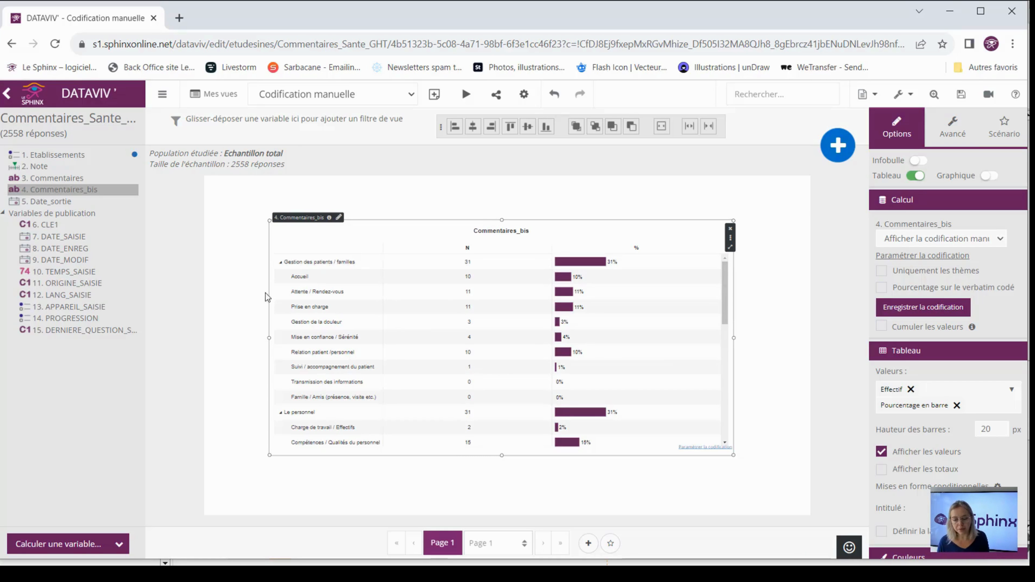
- Collapse all five categories in the coding table and expand "Bâtiments & Equipements" and "Hospitalisation" again
{"action": "left_click", "coordinate": [280, 262]}
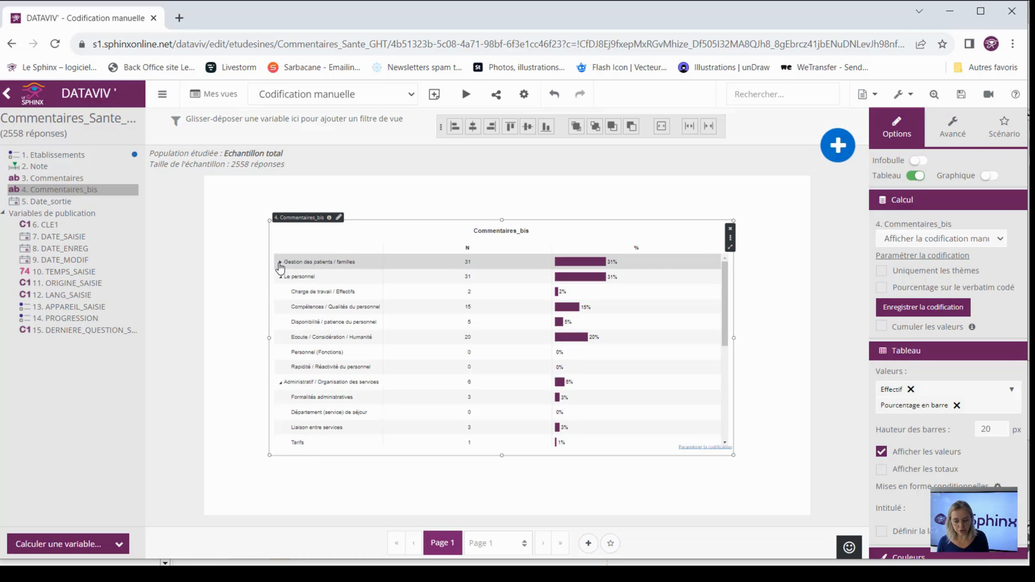
{"action": "left_click", "coordinate": [280, 276]}
{"action": "left_click", "coordinate": [280, 291]}
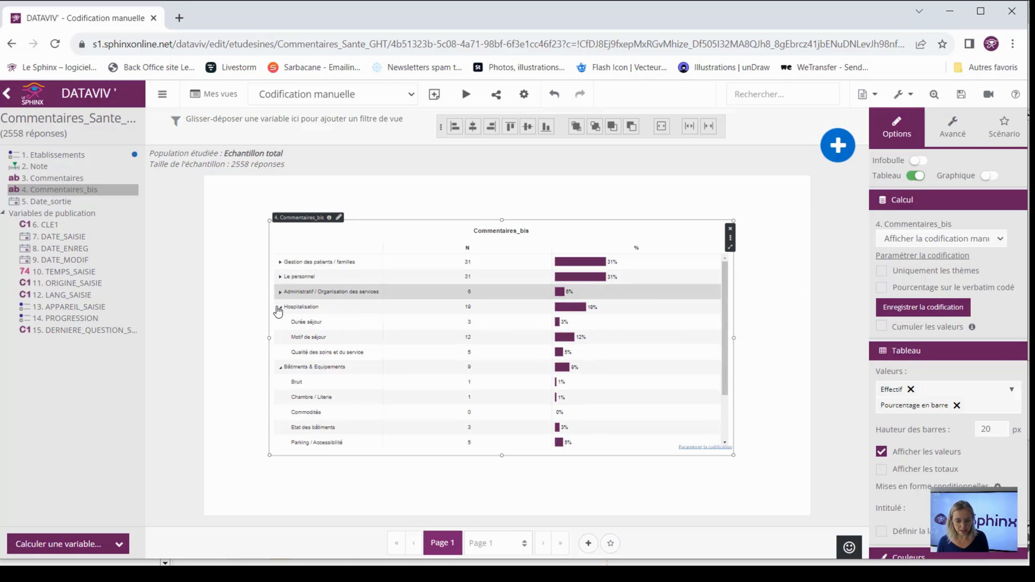
{"action": "left_click", "coordinate": [280, 307]}
{"action": "left_click", "coordinate": [280, 322]}
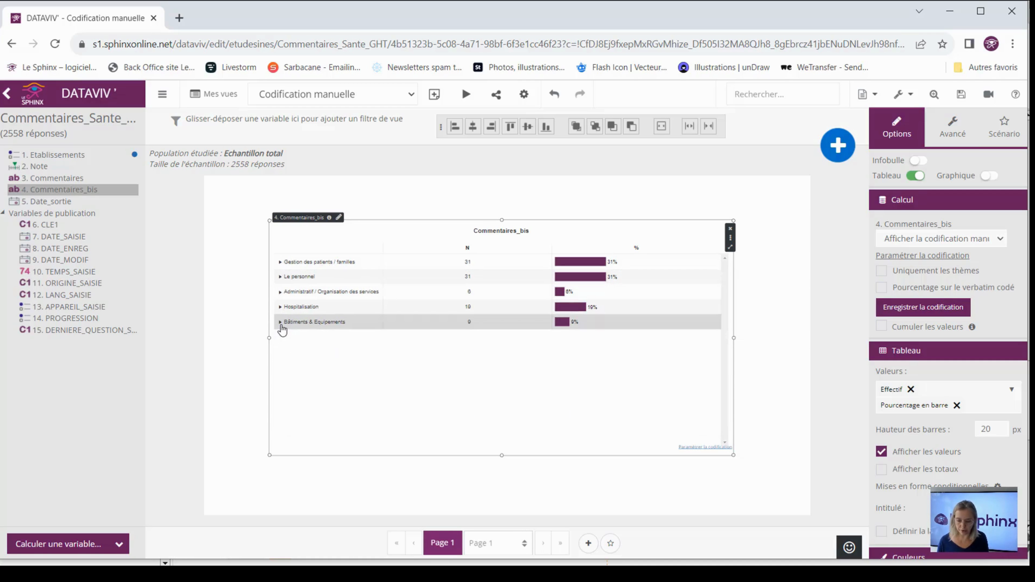
{"action": "left_click", "coordinate": [281, 322]}
{"action": "left_click", "coordinate": [280, 306]}
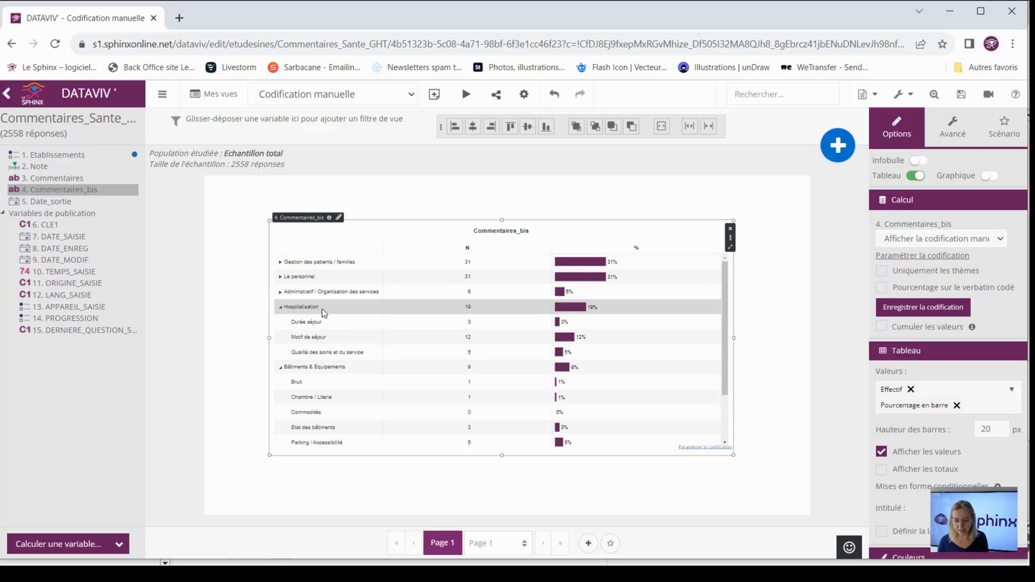
- Display only the themes in the coding table, and restore the grouping by category
{"action": "left_click", "coordinate": [923, 272]}
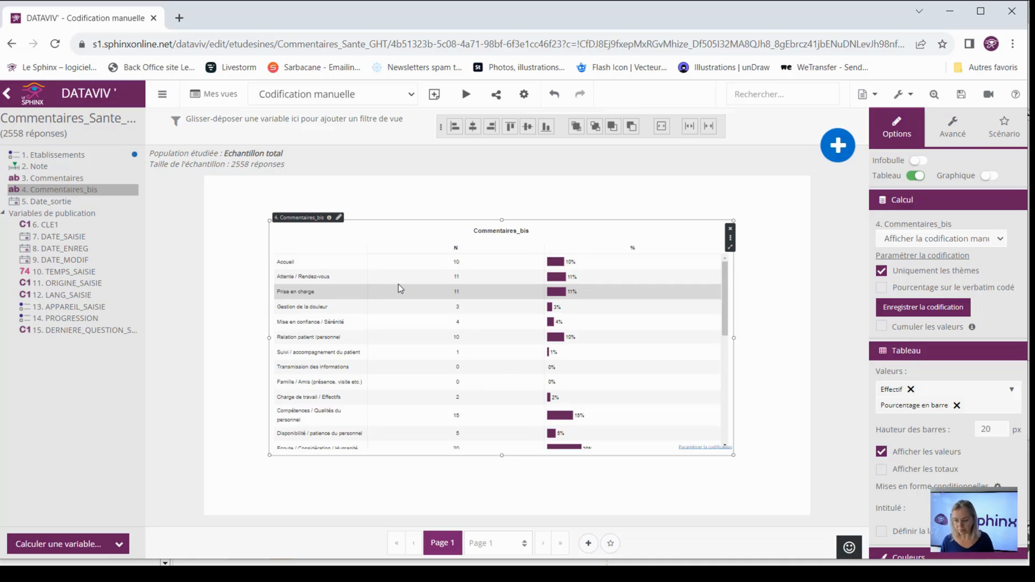
{"action": "left_click", "coordinate": [882, 272]}
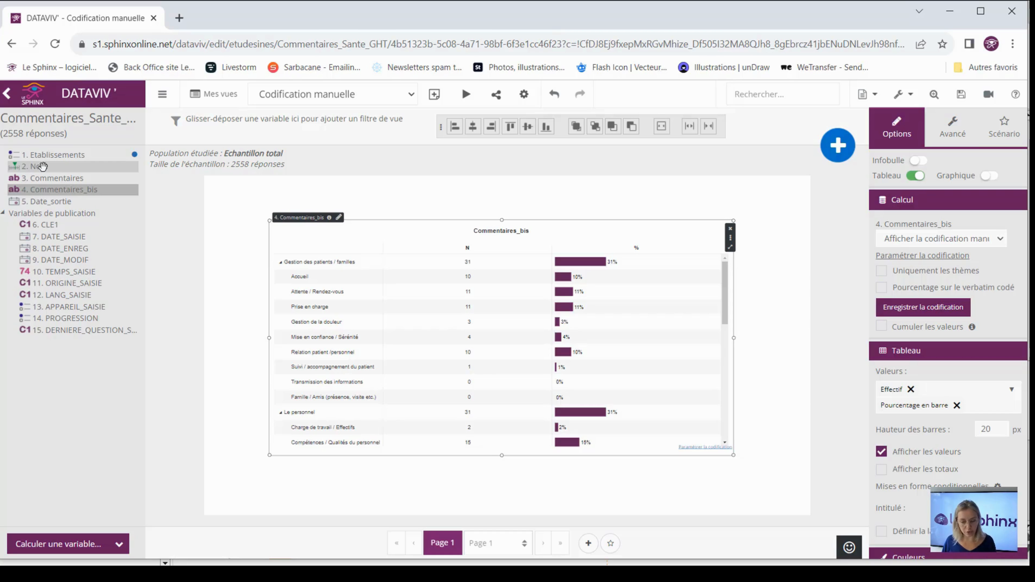
- Cross the "Commentaires_bis" coding table with the variable "Note", and delete the resulting analysis
{"action": "left_click_drag", "start_coordinate": [43, 166], "coordinate": [480, 434]}
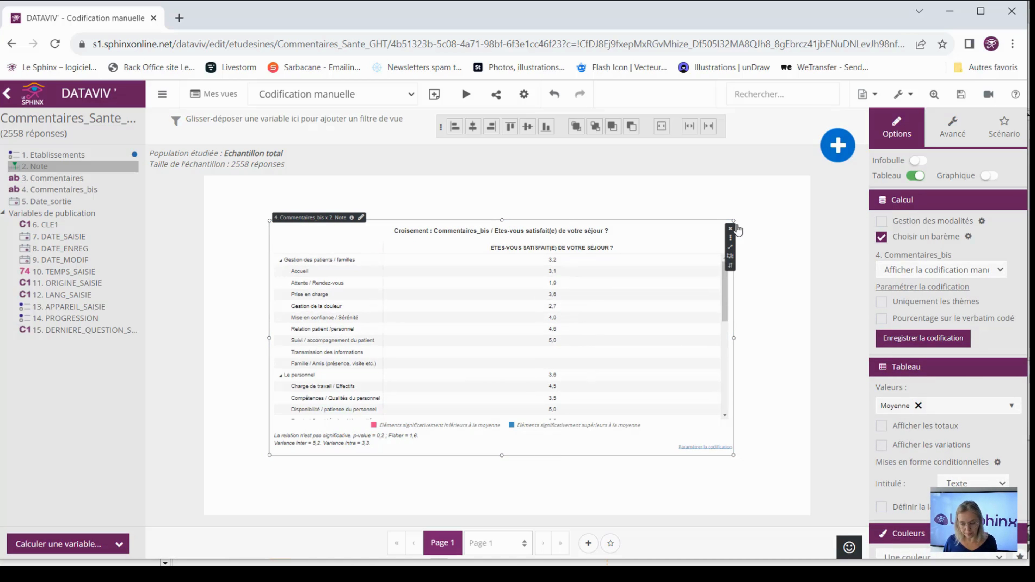
{"action": "left_click", "coordinate": [728, 230]}
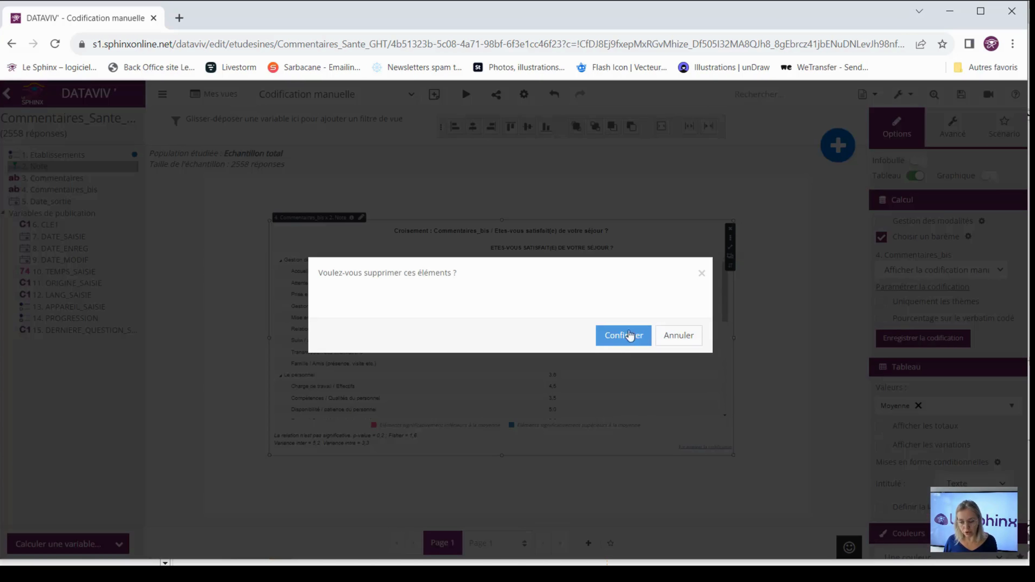
{"action": "left_click", "coordinate": [611, 336]}
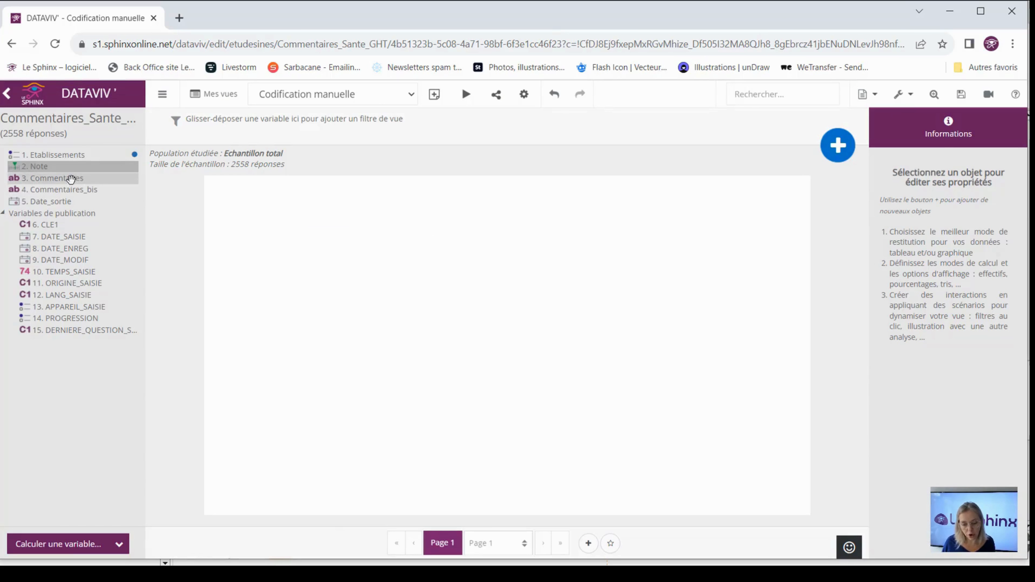
- Add a "Commentaires_bis" analysis displaying the manual coding, make it taller and narrower, and align it with the page's left edge
{"action": "left_click_drag", "start_coordinate": [63, 189], "coordinate": [309, 262]}
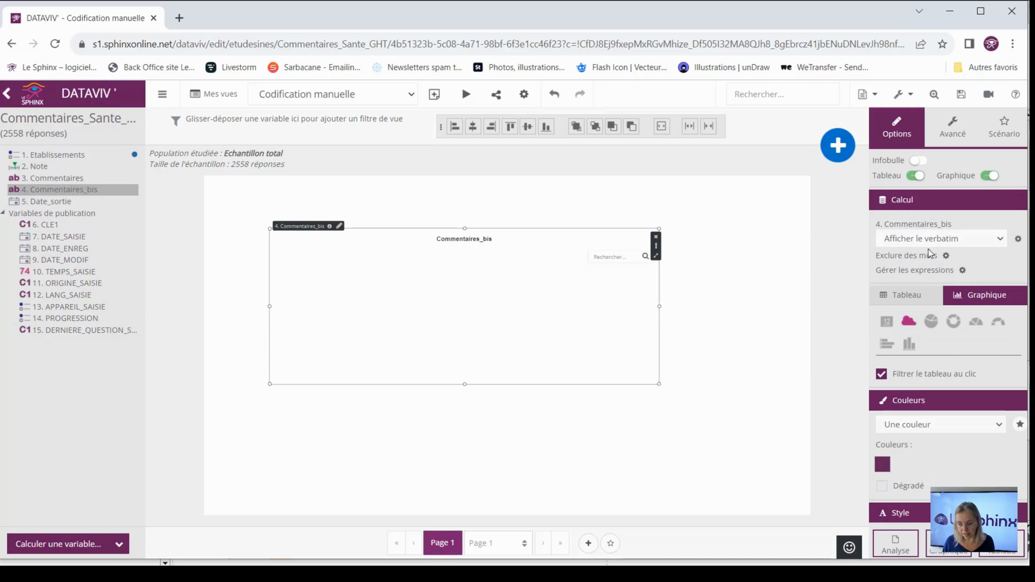
{"action": "left_click", "coordinate": [924, 241]}
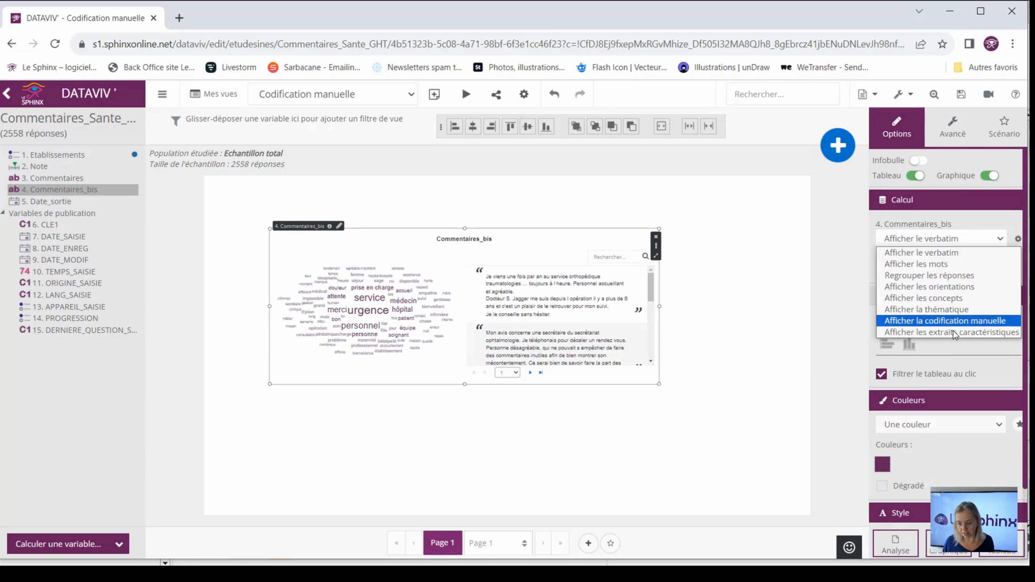
{"action": "left_click", "coordinate": [432, 331]}
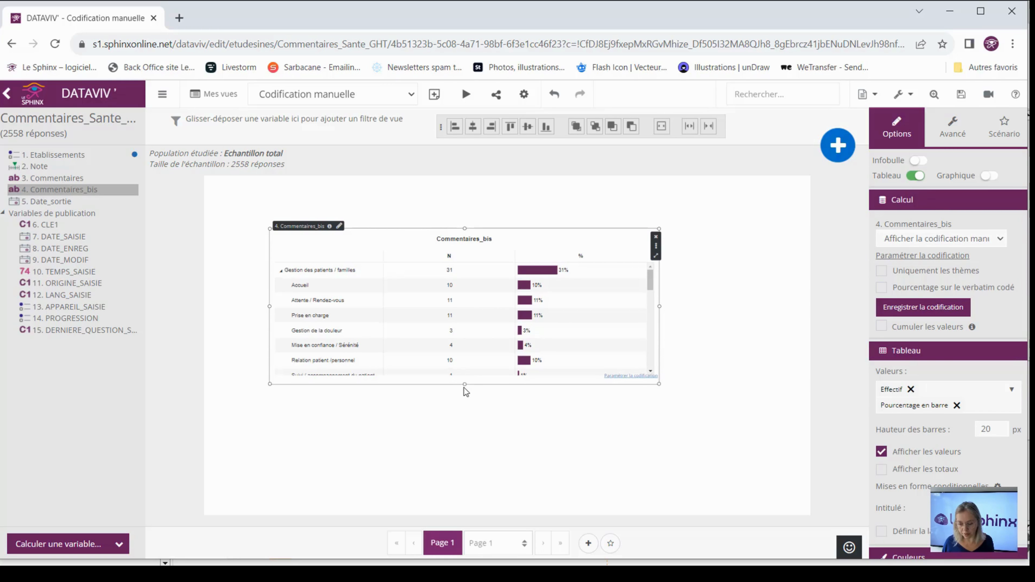
{"action": "left_click_drag", "start_coordinate": [452, 477], "coordinate": [452, 487]}
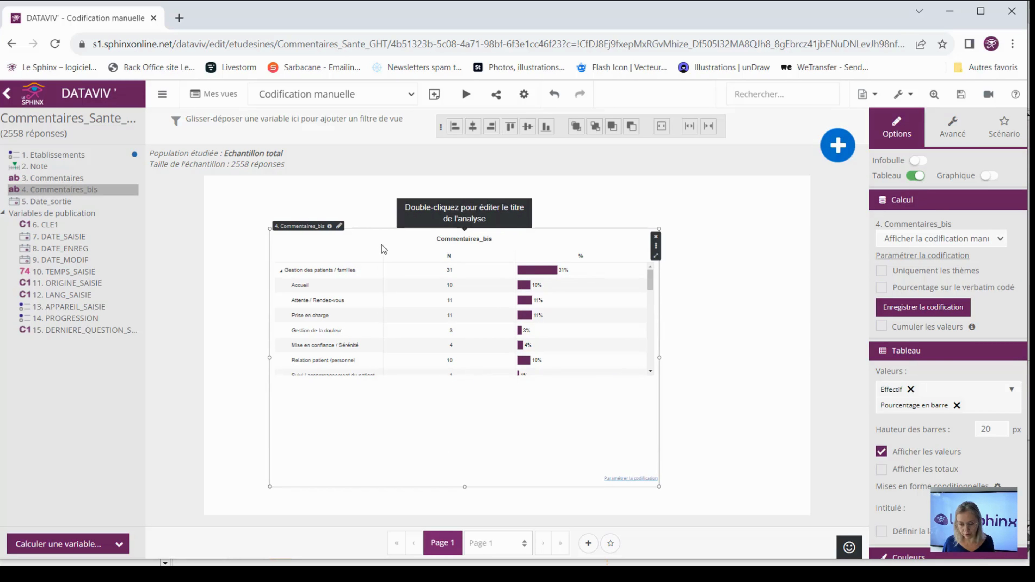
{"action": "left_click_drag", "start_coordinate": [383, 249], "coordinate": [317, 236]}
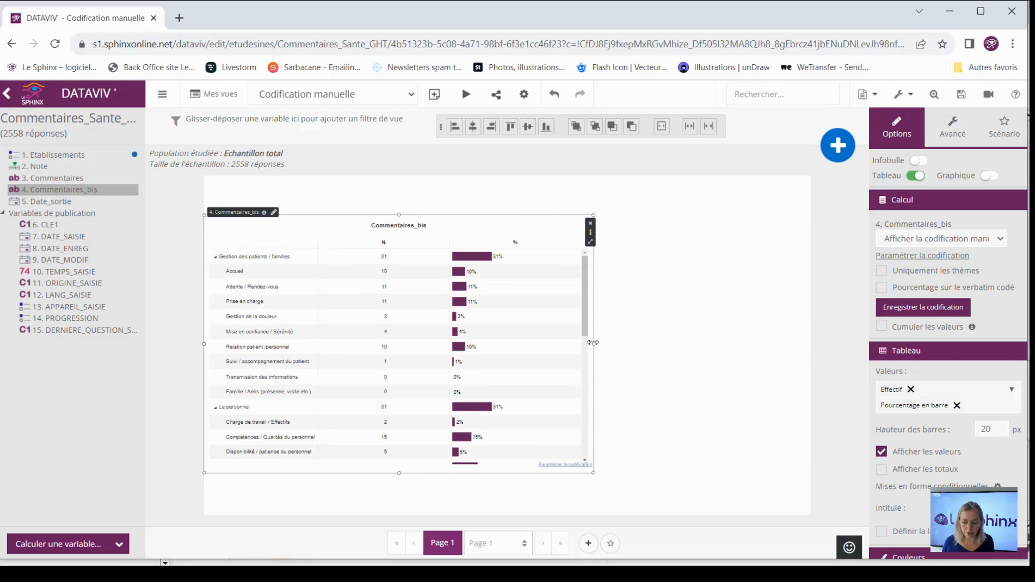
{"action": "left_click_drag", "start_coordinate": [593, 344], "coordinate": [555, 347]}
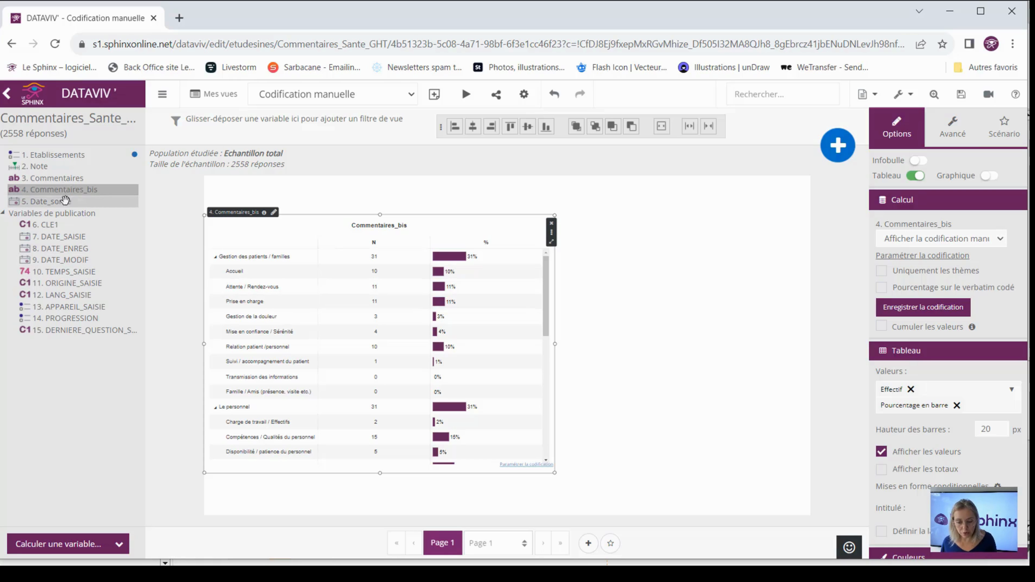
- Add a second "Commentaires_bis" analysis showing only the verbatim table without its graphic, and resize it to fit beside the coding table
{"action": "left_click_drag", "start_coordinate": [60, 191], "coordinate": [659, 260]}
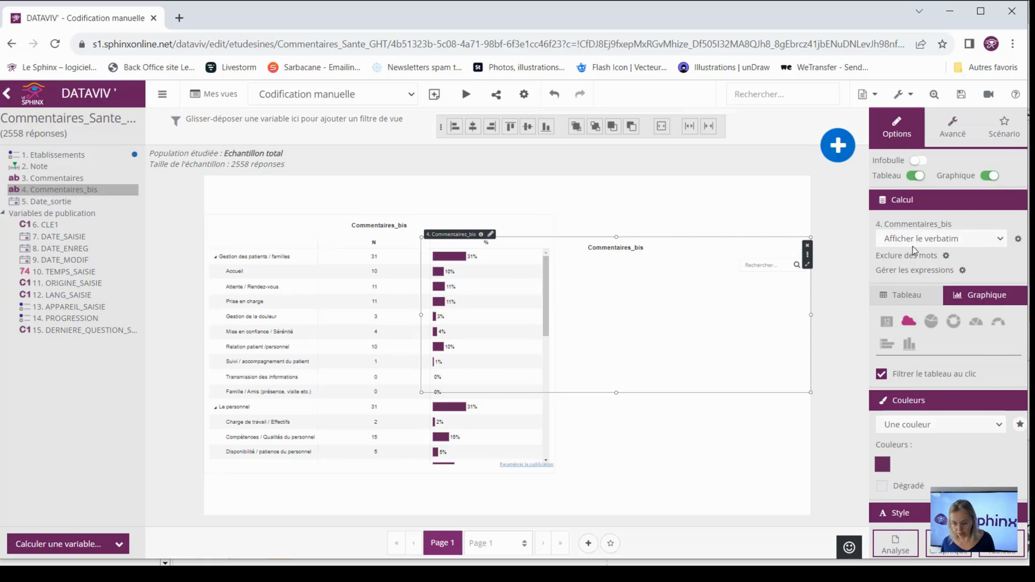
{"action": "left_click", "coordinate": [950, 240]}
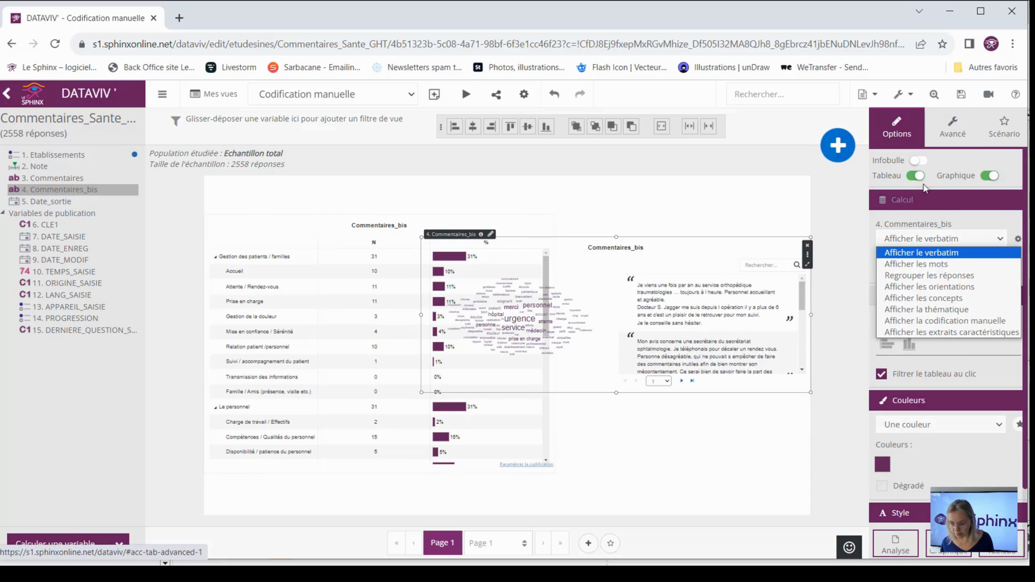
{"action": "left_click", "coordinate": [989, 176]}
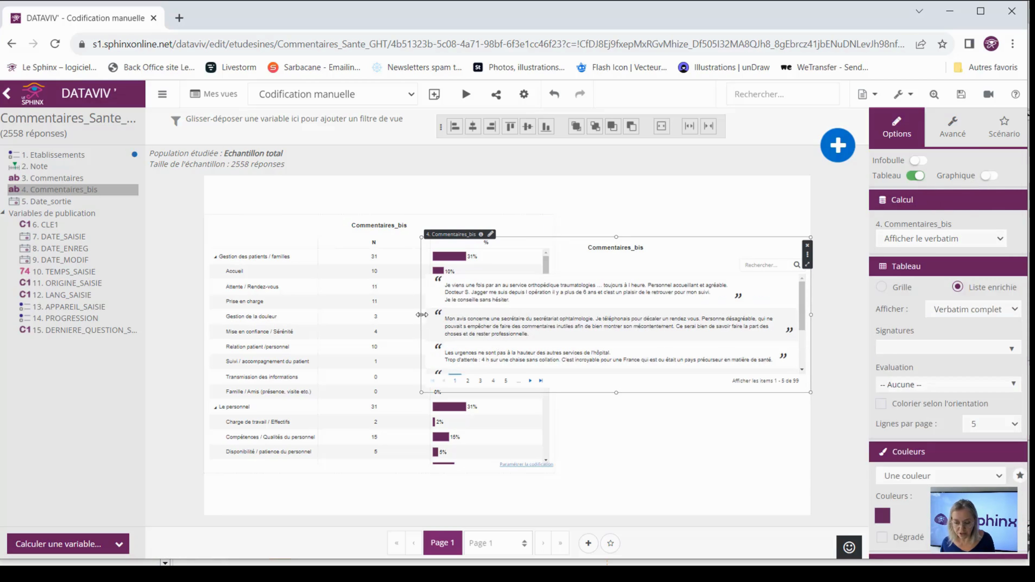
{"action": "left_click_drag", "start_coordinate": [421, 315], "coordinate": [578, 322]}
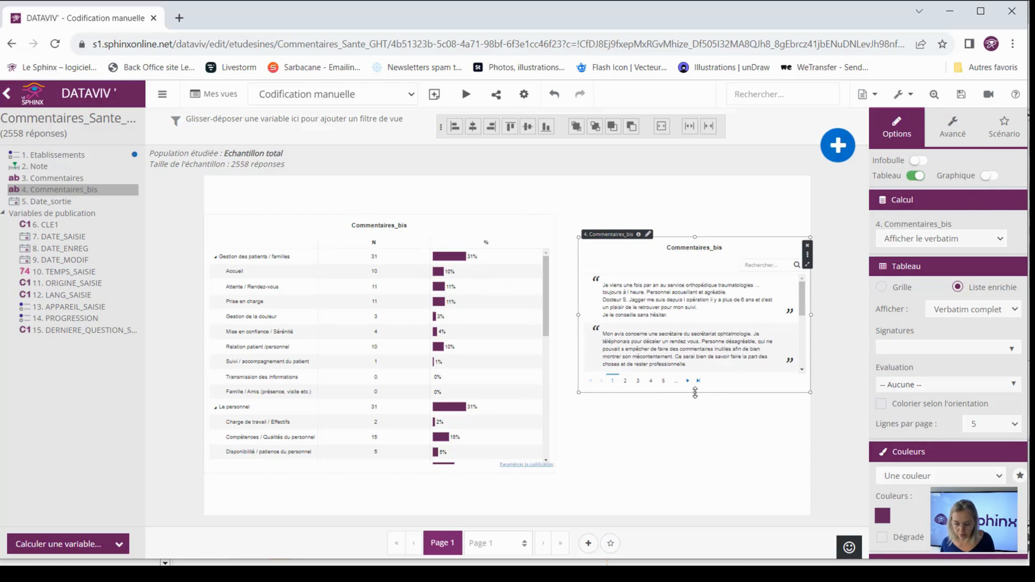
{"action": "left_click_drag", "start_coordinate": [696, 395], "coordinate": [698, 472]}
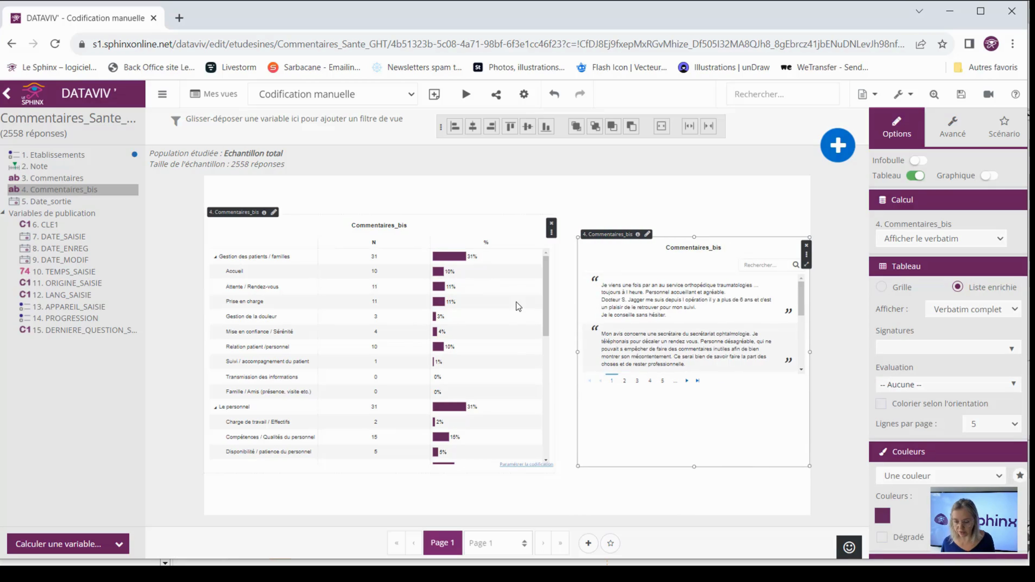
- Give the coding table a "Filtrer des analyses" scenario action that targets the verbatim analysis beside it
{"action": "left_click", "coordinate": [316, 296]}
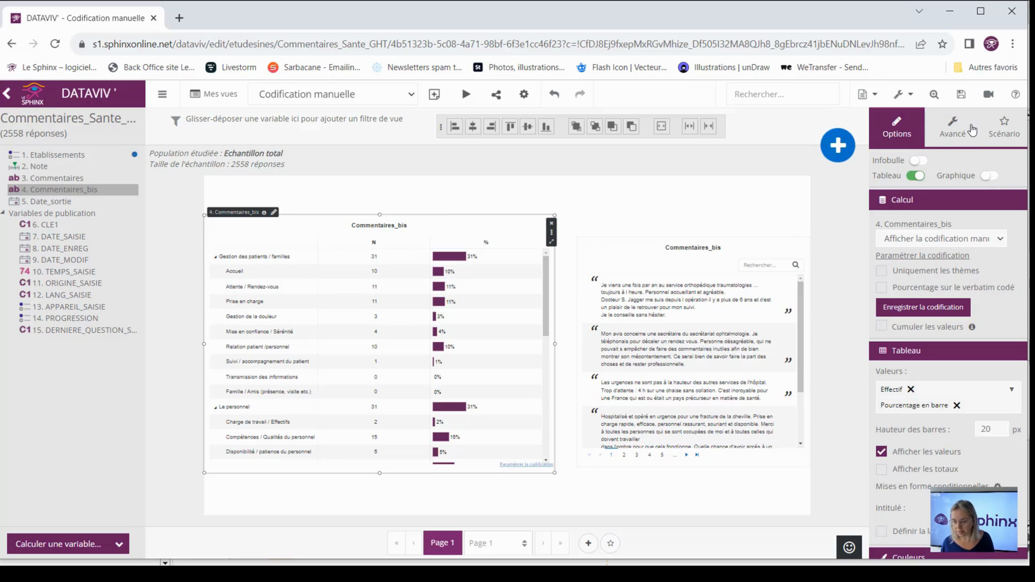
{"action": "left_click", "coordinate": [1000, 134]}
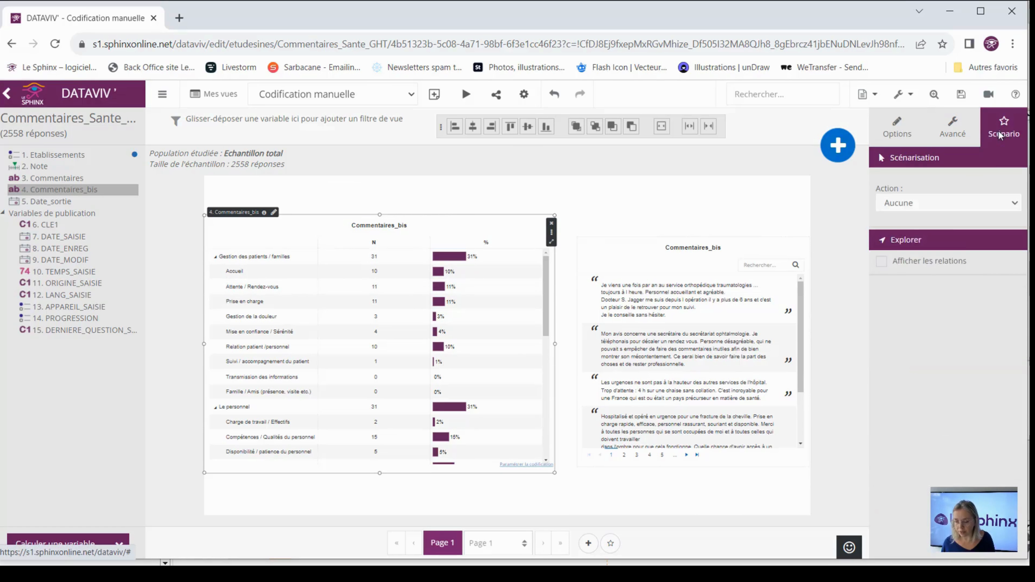
{"action": "left_click", "coordinate": [929, 203]}
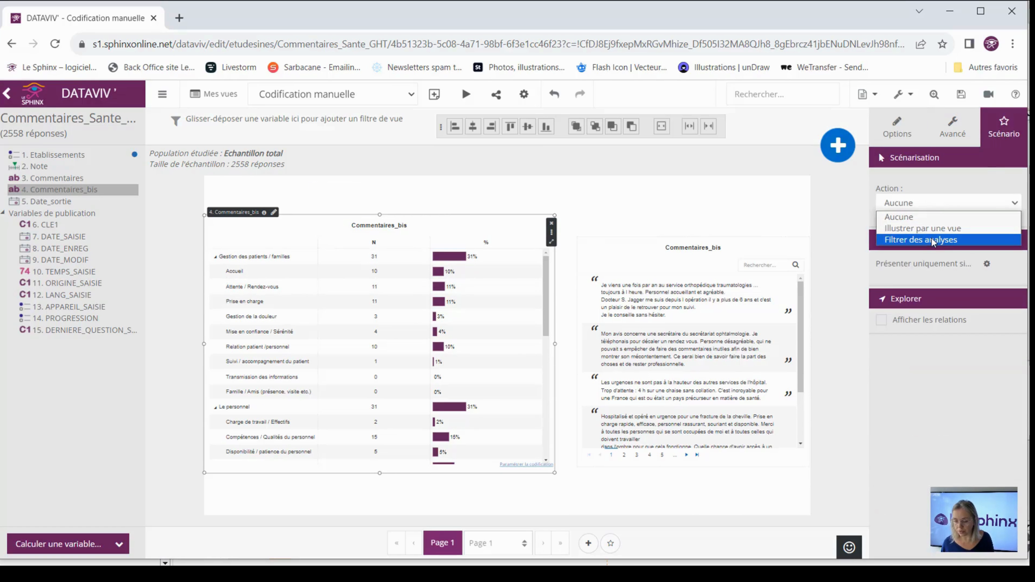
{"action": "left_click", "coordinate": [933, 241]}
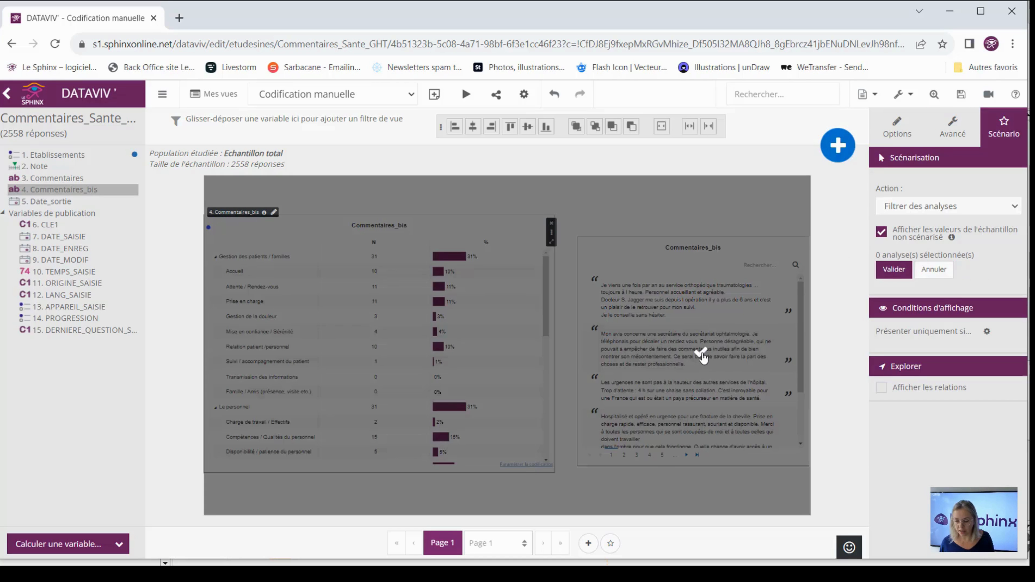
{"action": "left_click", "coordinate": [702, 357]}
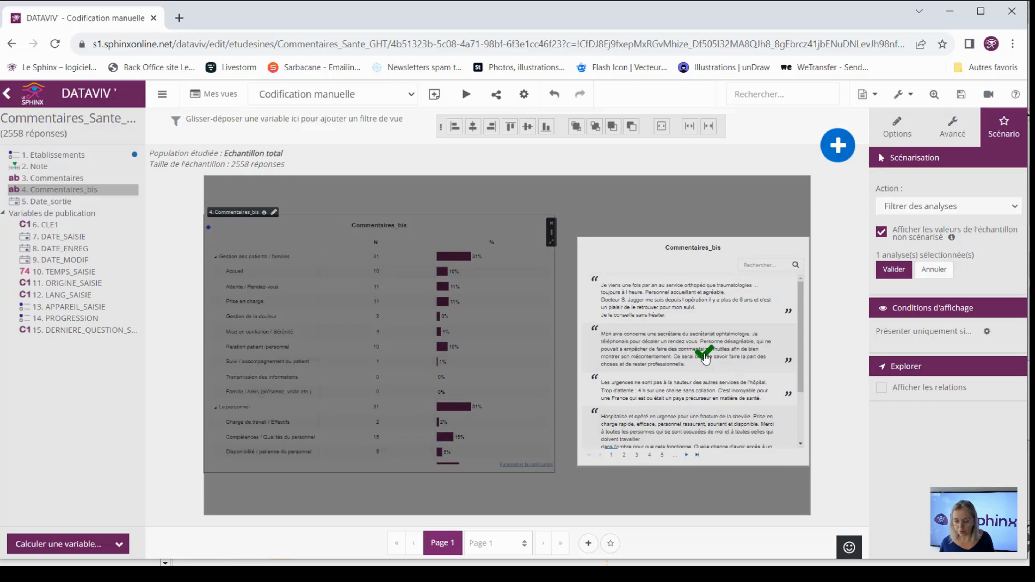
{"action": "left_click", "coordinate": [902, 273]}
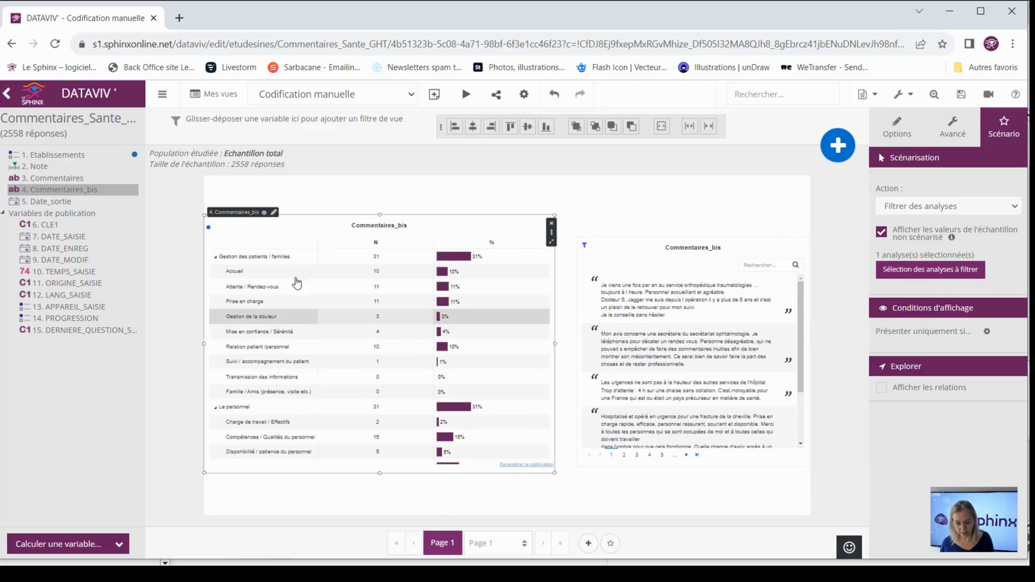
- Filter the verbatim list on the theme "Accueil" from the coding table and read through the matching comments
{"action": "left_click", "coordinate": [258, 272]}
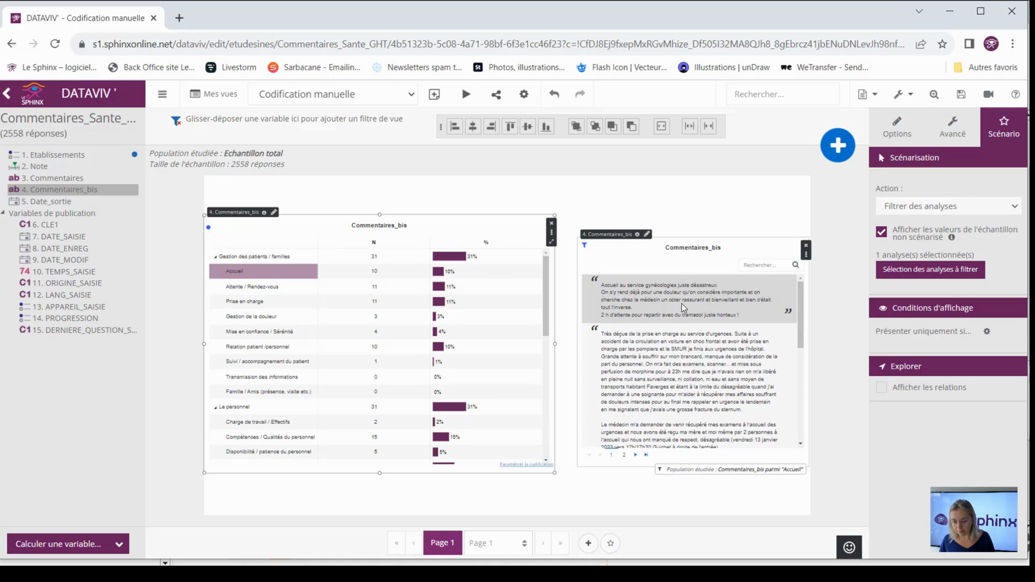
{"action": "scroll", "coordinate": [680, 320], "scroll_direction": "down", "scroll_amount": 3}
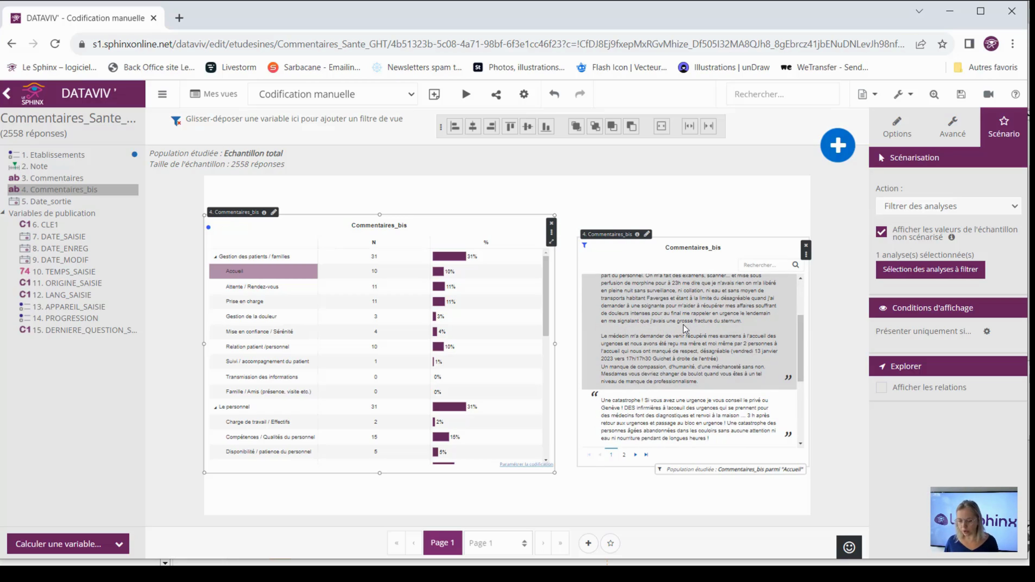
{"action": "scroll", "coordinate": [683, 324], "scroll_direction": "up", "scroll_amount": 3}
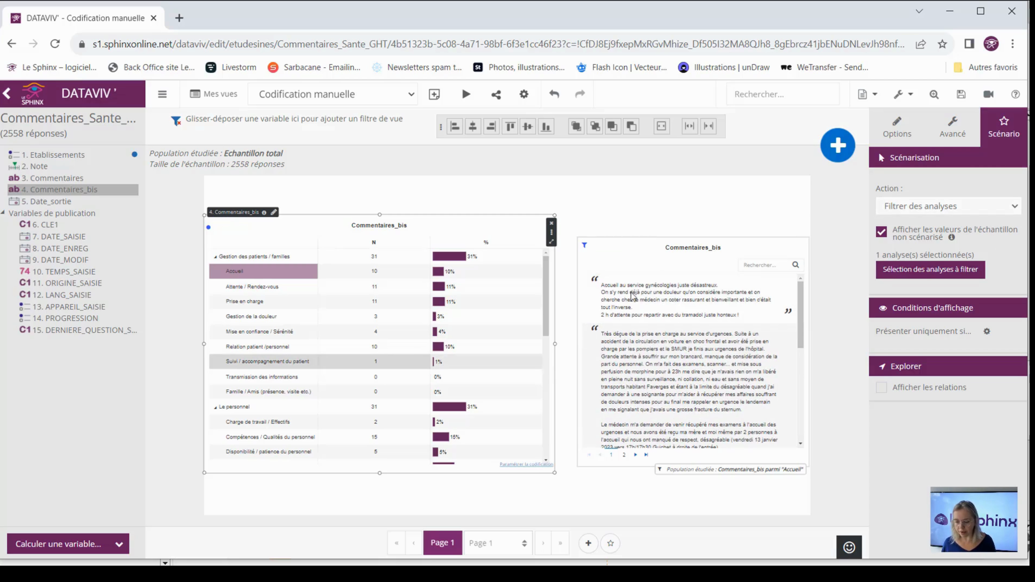
- Switch the verbatim analysis to display the characteristic extracts ("Afficher les extraits caractéristiques") instead of the full verbatim
{"action": "left_click", "coordinate": [648, 261]}
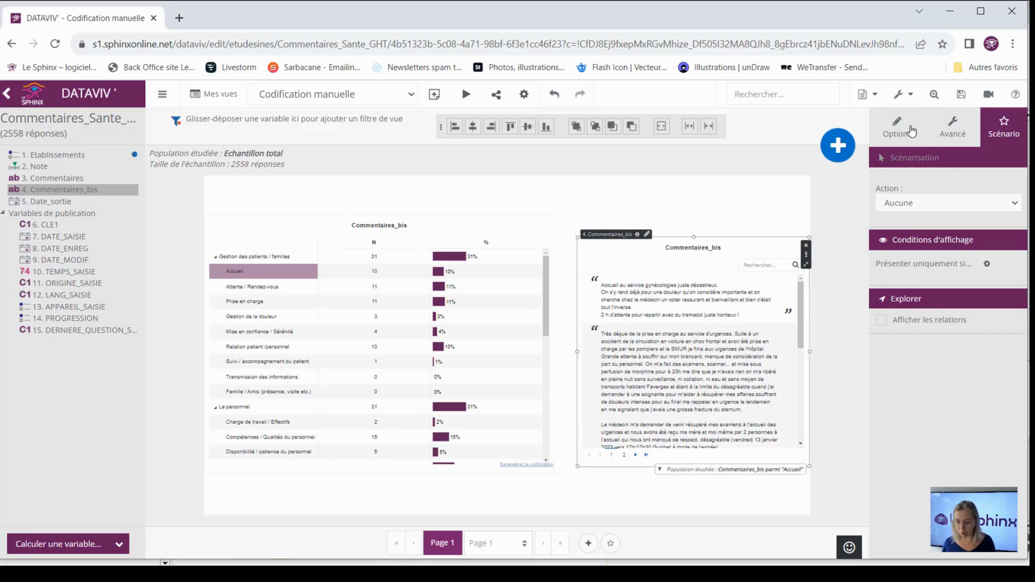
{"action": "left_click", "coordinate": [904, 132]}
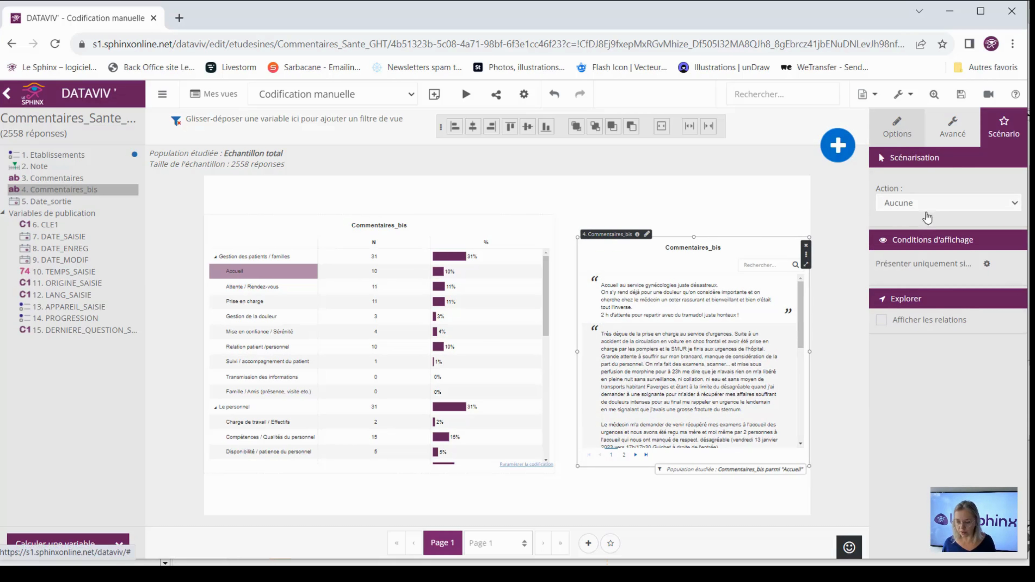
{"action": "left_click", "coordinate": [952, 311]}
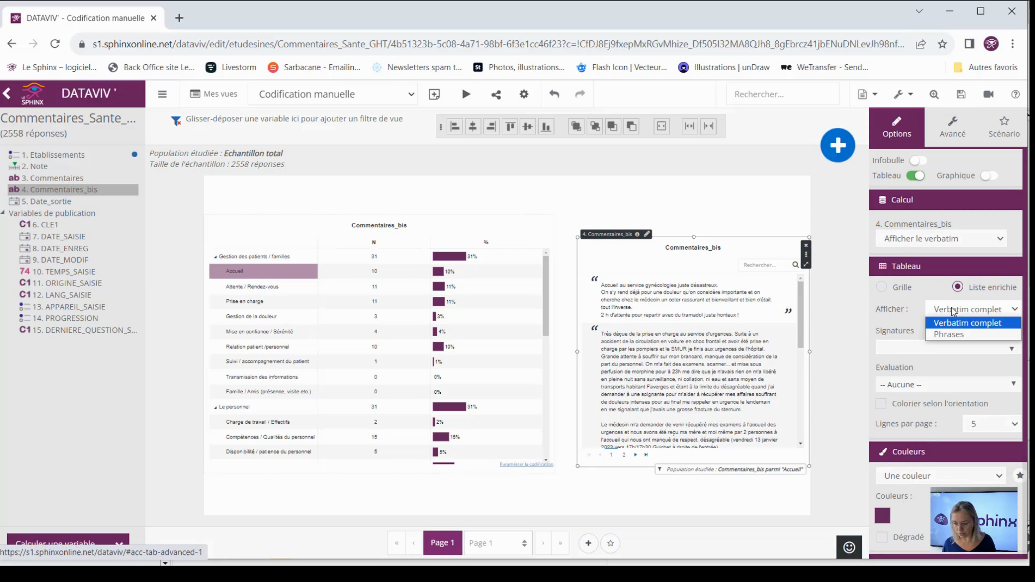
{"action": "left_click", "coordinate": [924, 243]}
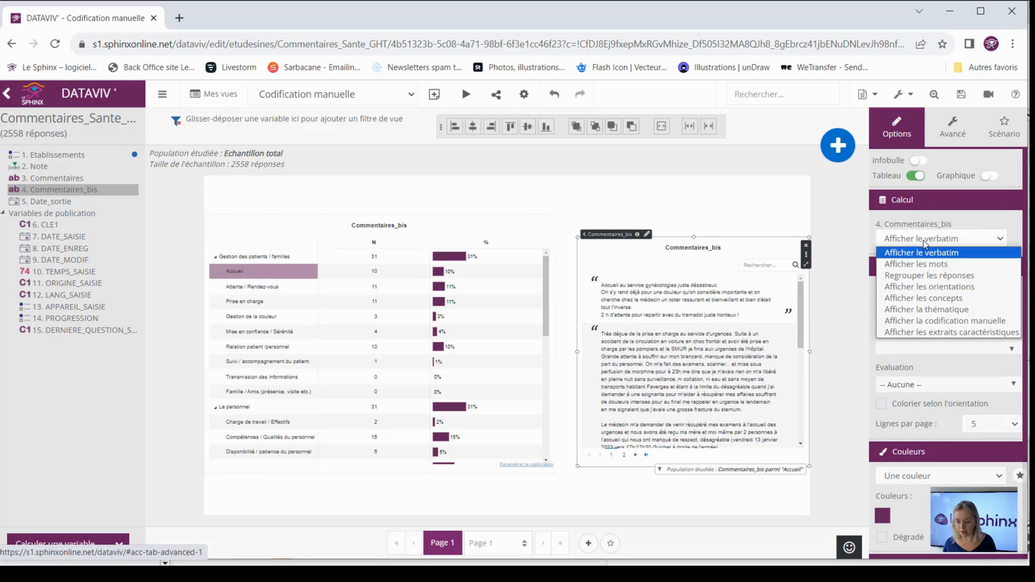
{"action": "left_click", "coordinate": [938, 332]}
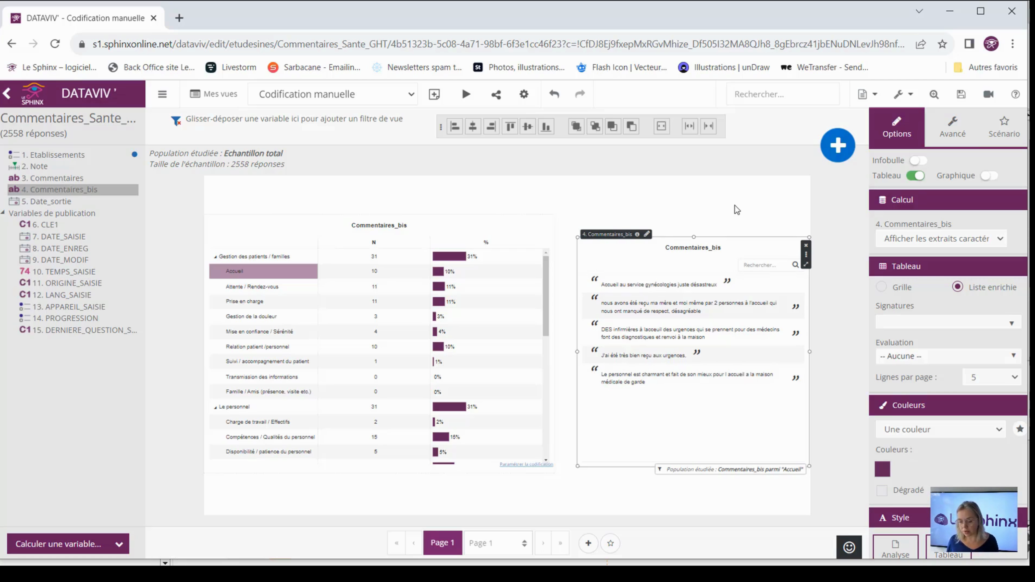
{"action": "left_click", "coordinate": [758, 193]}
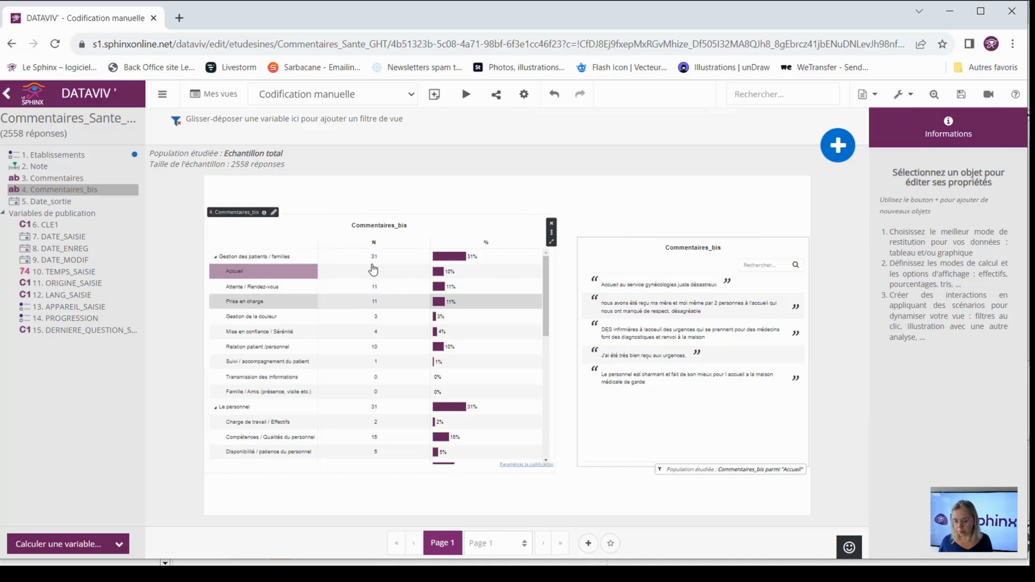
- Save the coding table's manual coding as a new variable named "Commentaires_bis_Codification"
{"action": "left_click", "coordinate": [300, 229]}
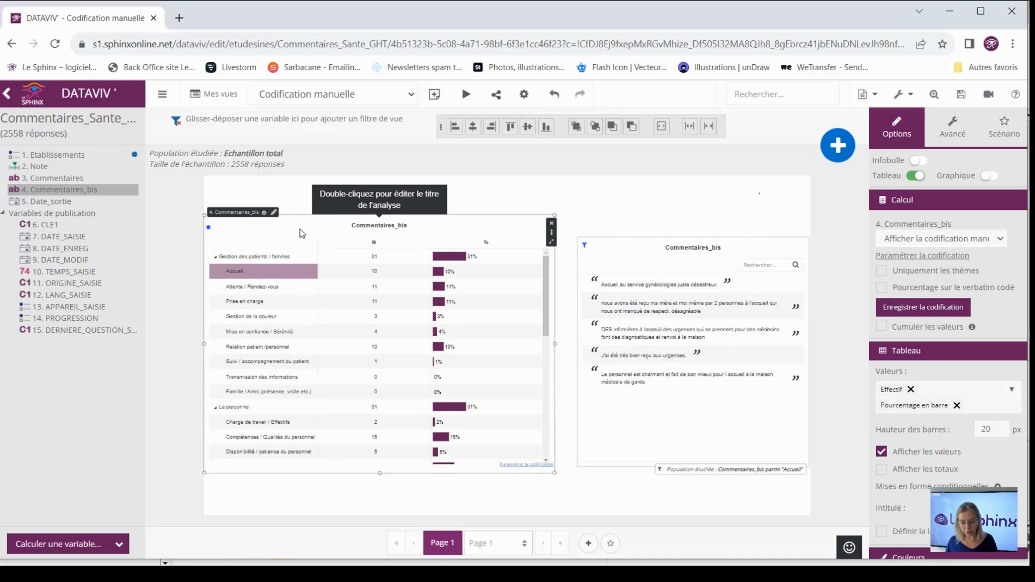
{"action": "left_click", "coordinate": [938, 315]}
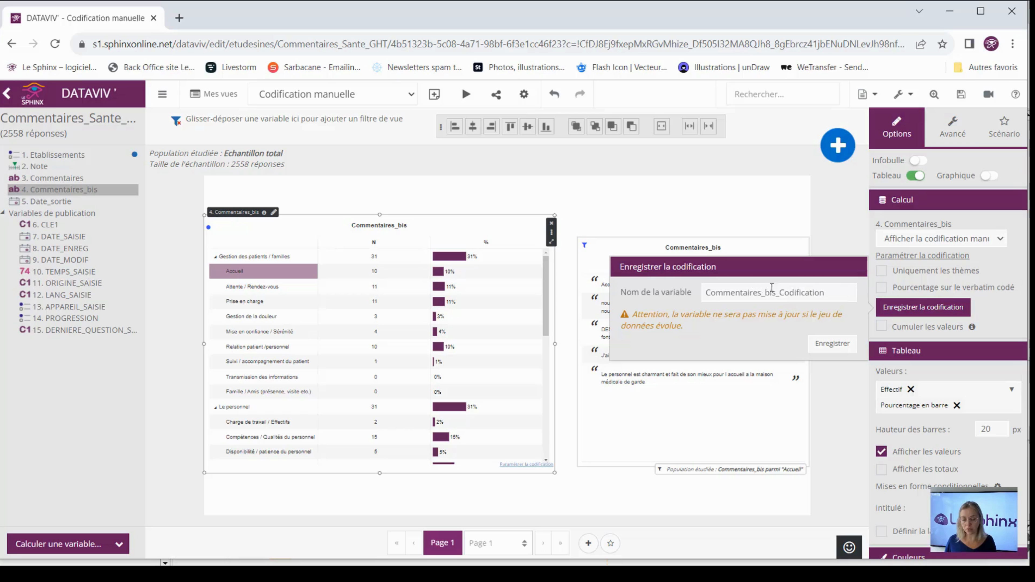
{"action": "left_click_drag", "start_coordinate": [766, 292], "coordinate": [847, 293]}
{"action": "left_click", "coordinate": [848, 294]}
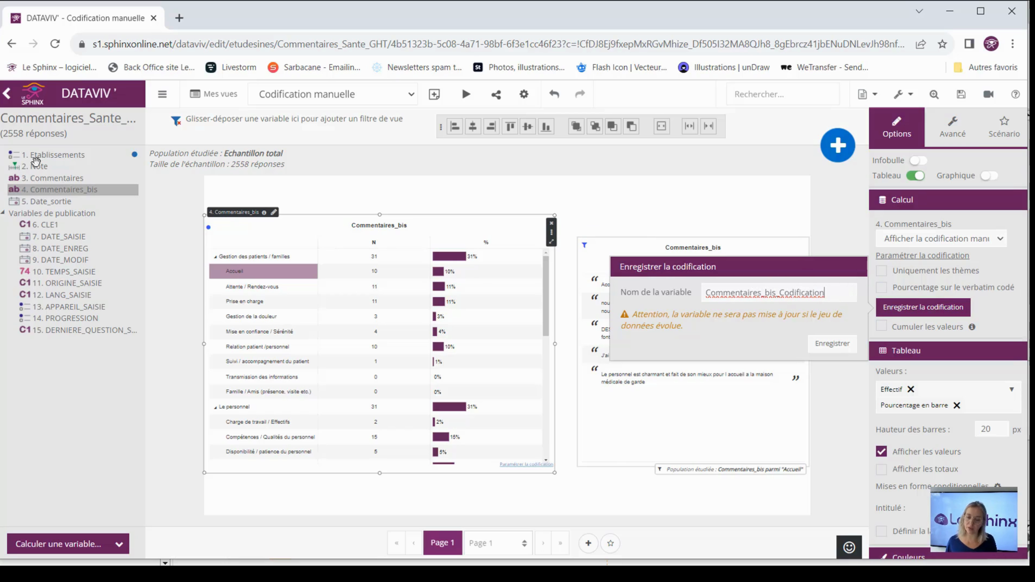
{"action": "left_click", "coordinate": [831, 344]}
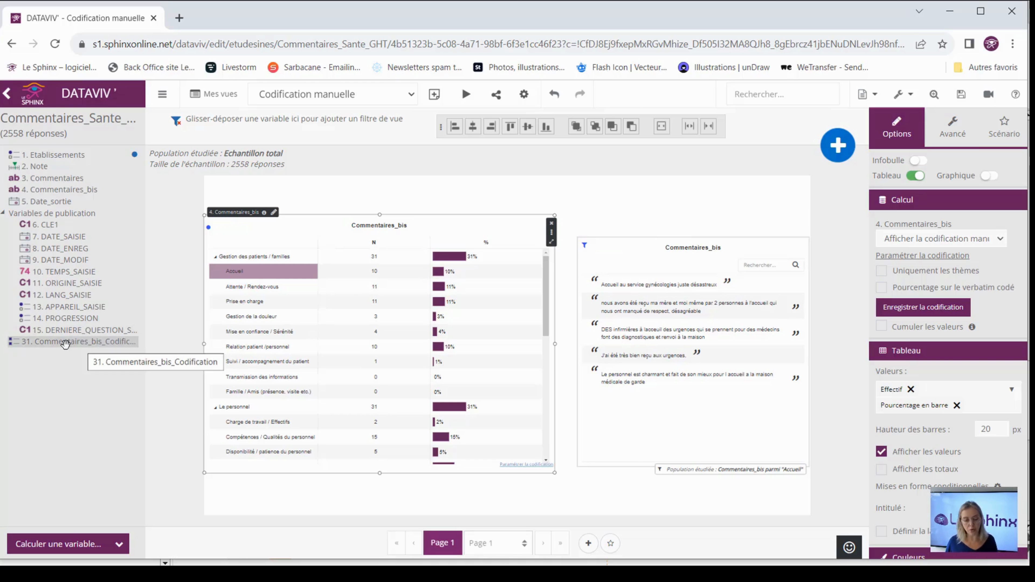
- Add the variable "Commentaires_bis_Codification" as a view filter and disable "Gestion des modalités" so it offers the individual themes
{"action": "left_click_drag", "start_coordinate": [75, 342], "coordinate": [300, 131]}
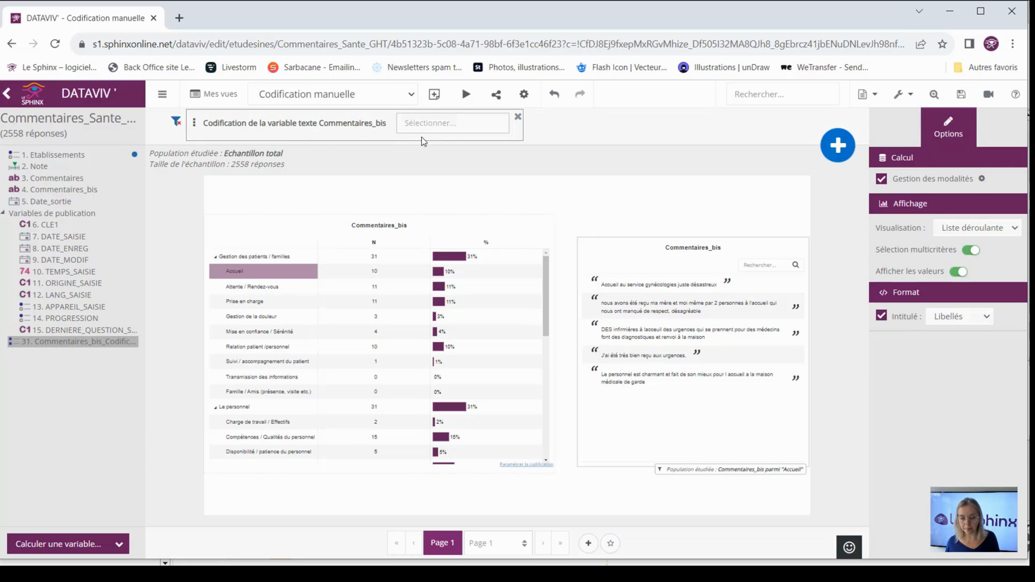
{"action": "left_click", "coordinate": [476, 129]}
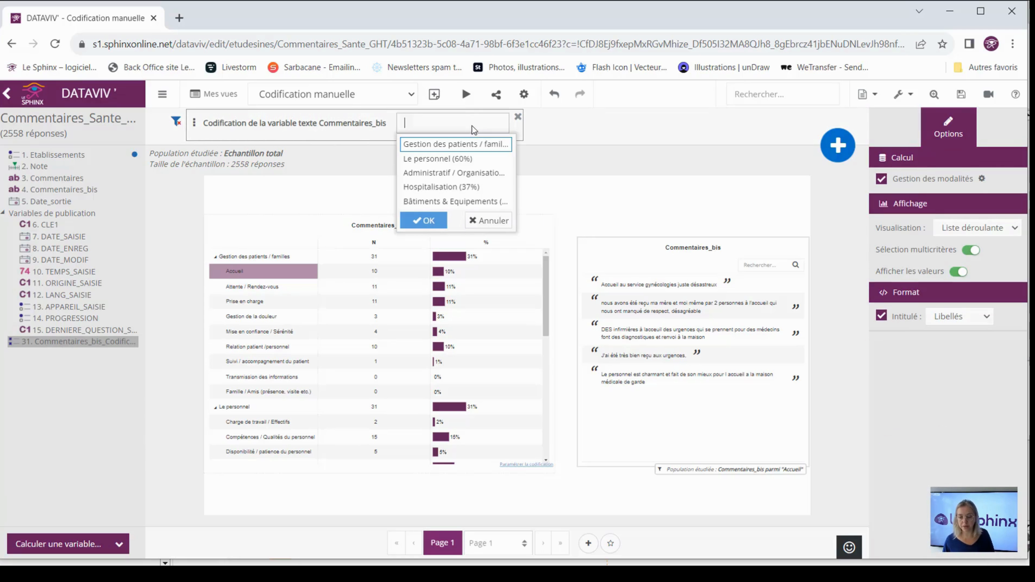
{"action": "left_click", "coordinate": [918, 182]}
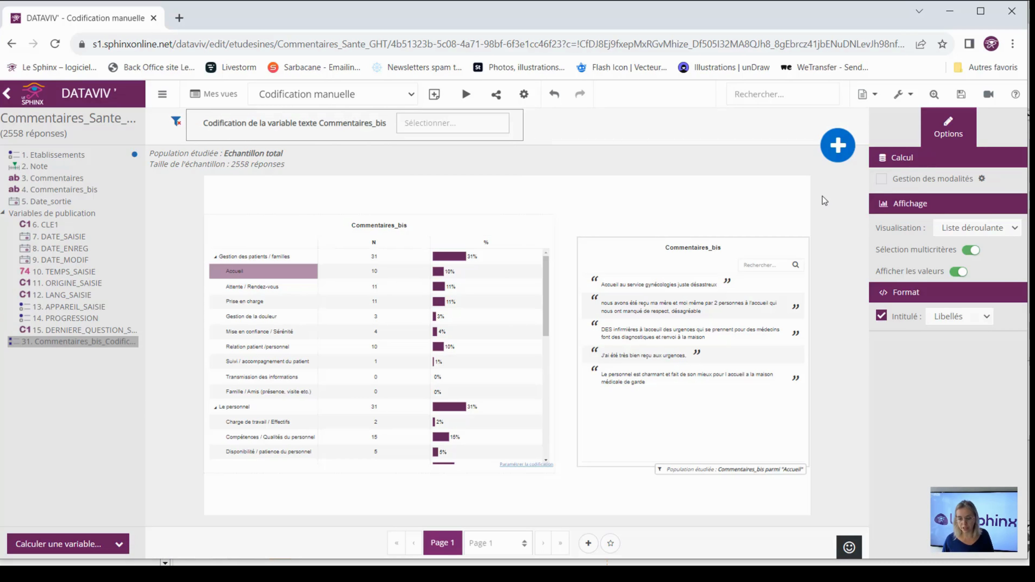
{"action": "left_click", "coordinate": [453, 123]}
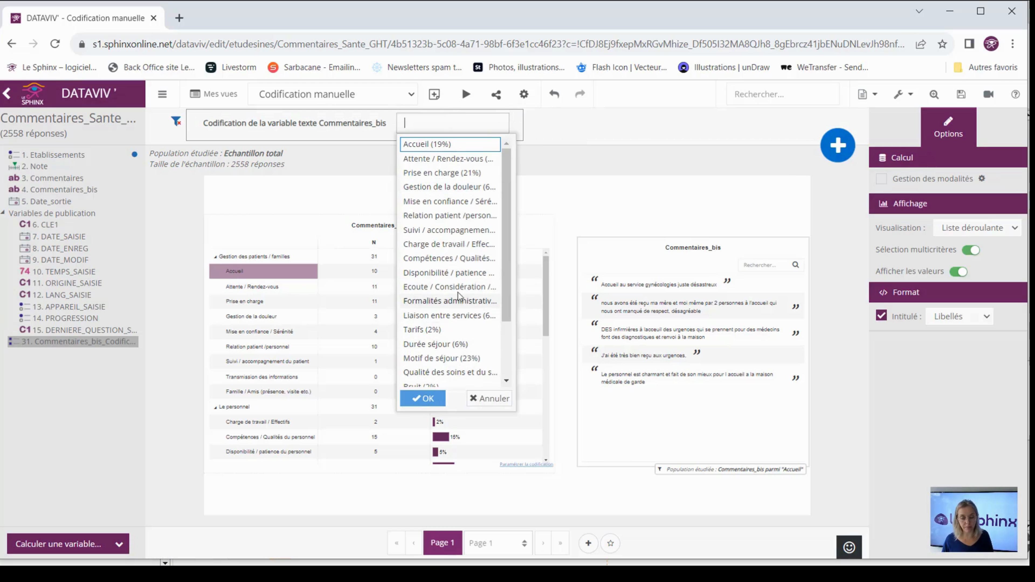
{"action": "left_click", "coordinate": [613, 159]}
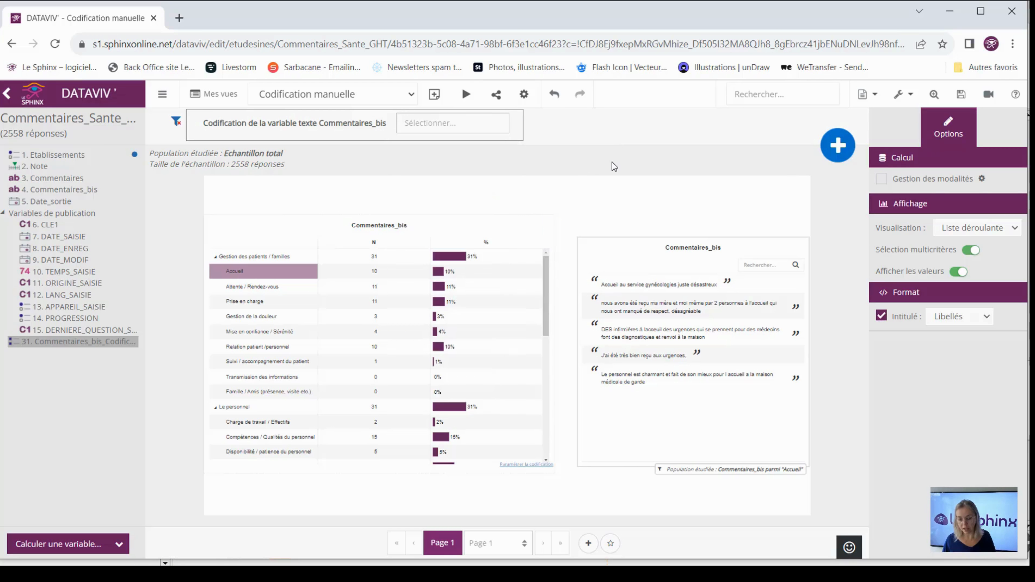